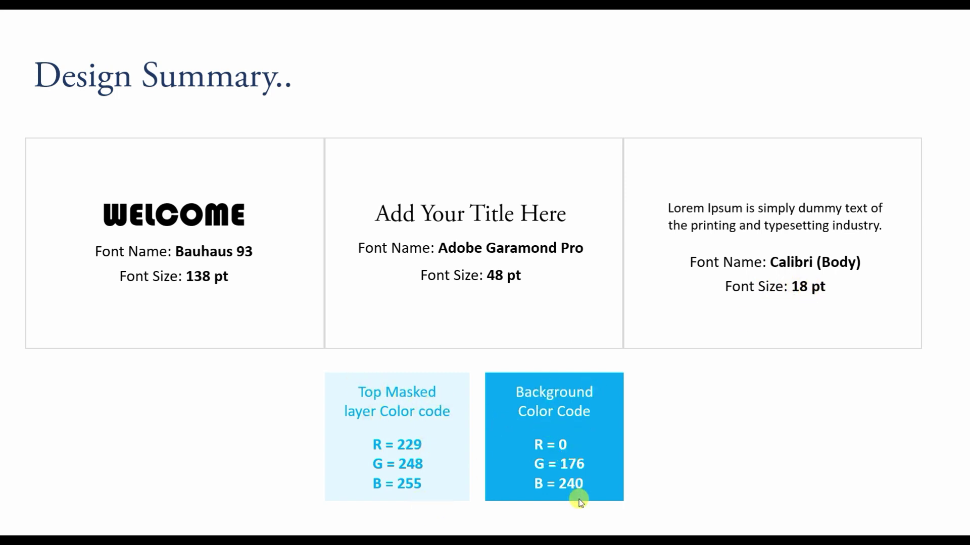
# Leave the Design Summary slideshow and return to Normal view, showing slide 2.
pyautogui.press('Escape')
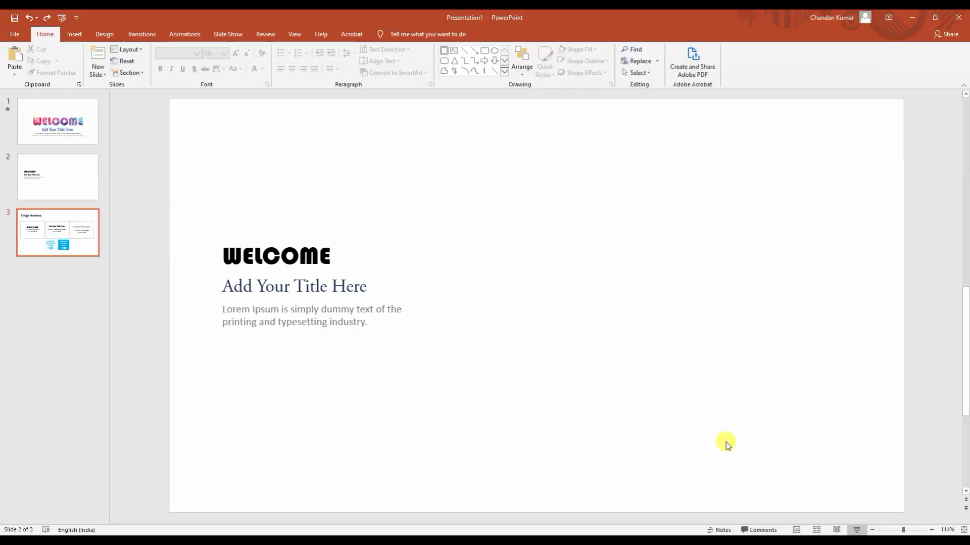
# Add a new blank slide after the Design Summary slide and delete its empty placeholders.
pyautogui.click(76, 132)
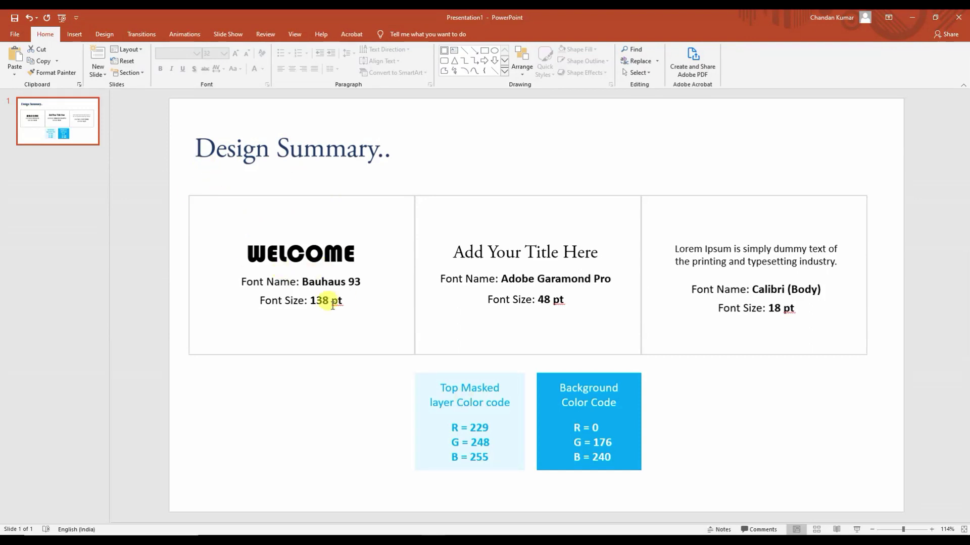
pyautogui.click(261, 245)
pyautogui.click(281, 229)
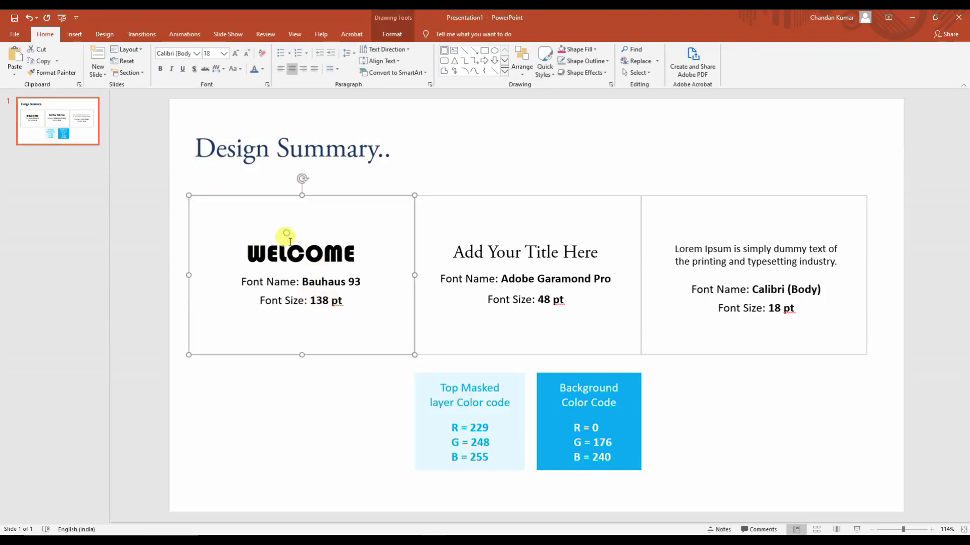
pyautogui.click(304, 237)
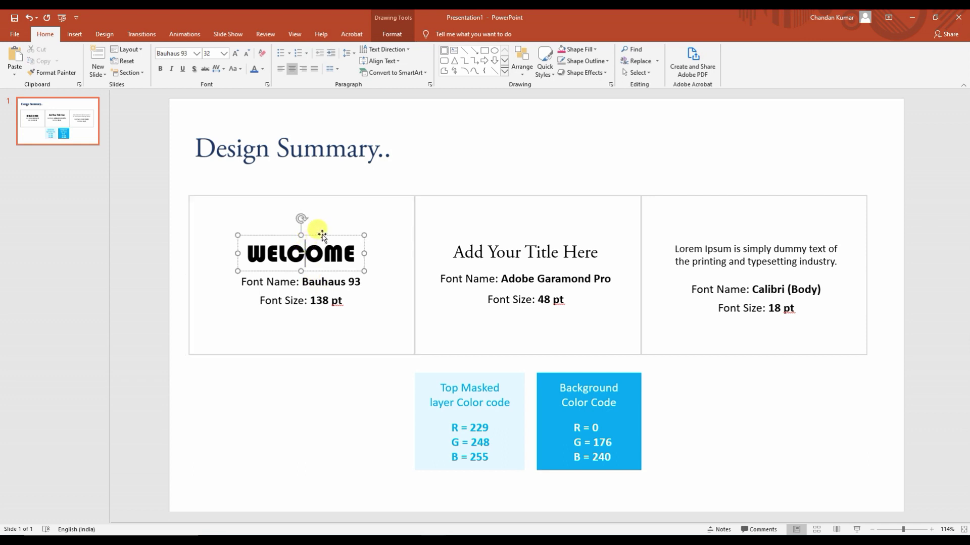
pyautogui.rightClick(56, 122)
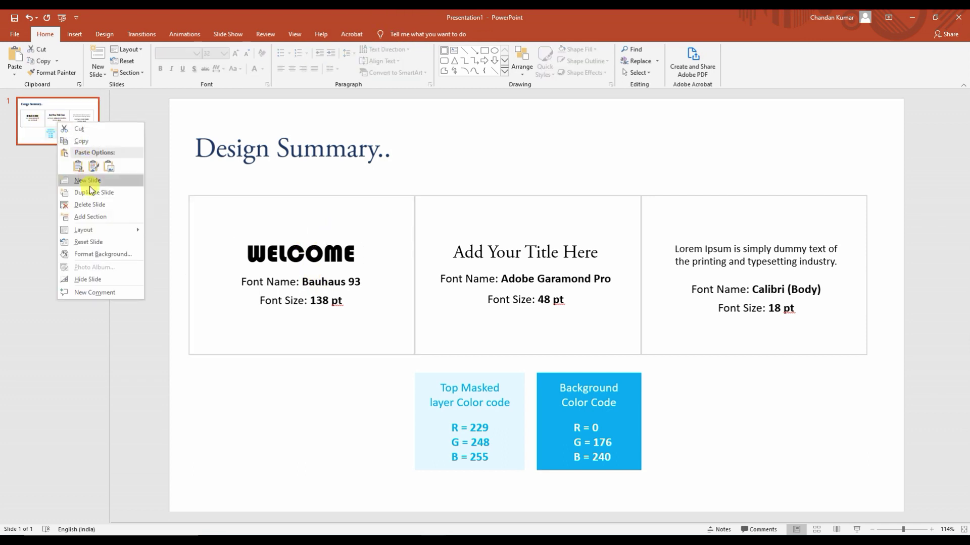
pyautogui.click(92, 181)
pyautogui.moveTo(181, 108); pyautogui.dragTo(889, 493)
pyautogui.press('Delete')
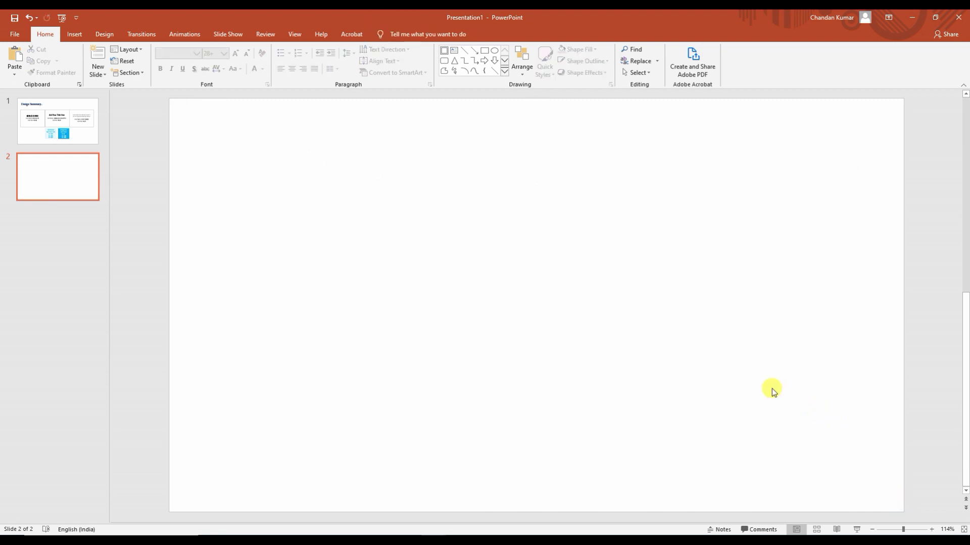
# Copy the WELCOME text box from the Design Summary onto slide 2 and centre it.
pyautogui.click(39, 117)
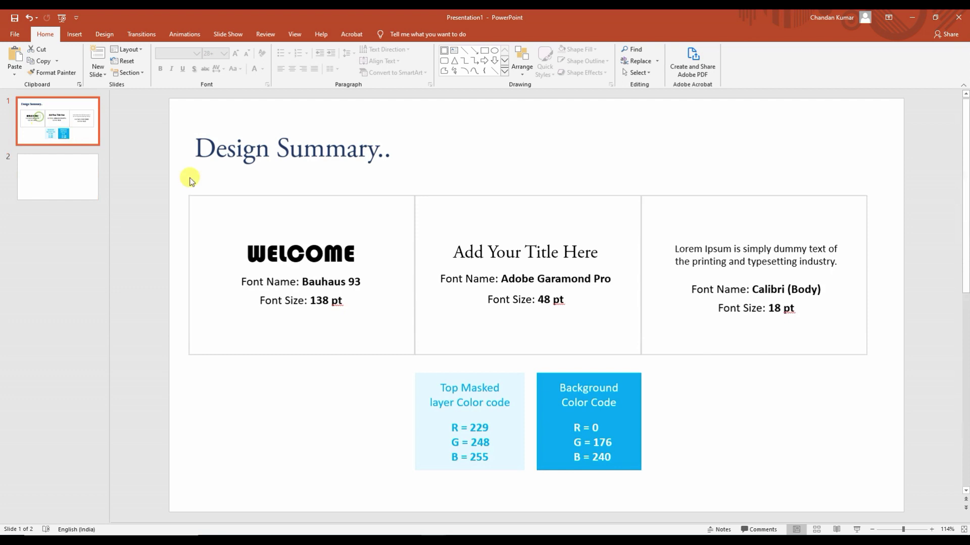
pyautogui.click(304, 251)
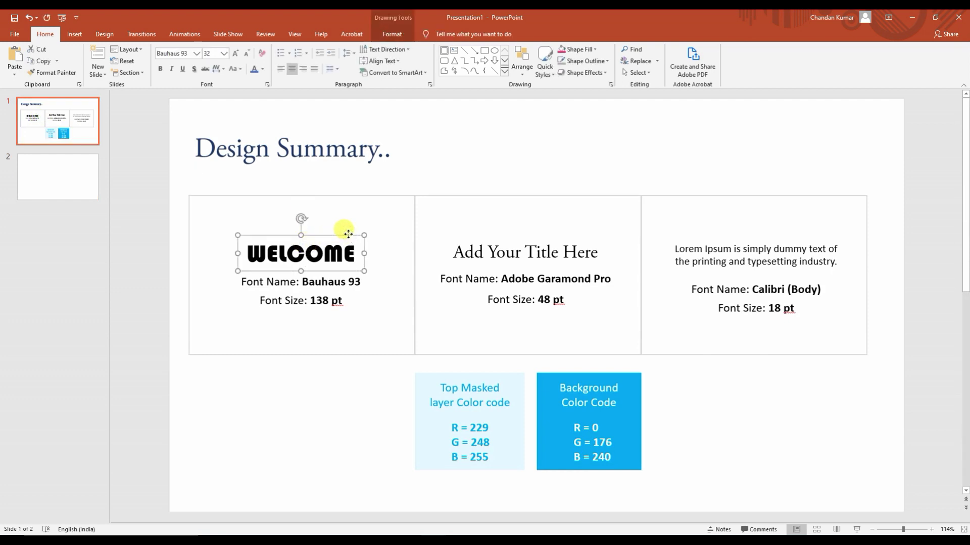
pyautogui.rightClick(348, 234)
pyautogui.click(315, 252)
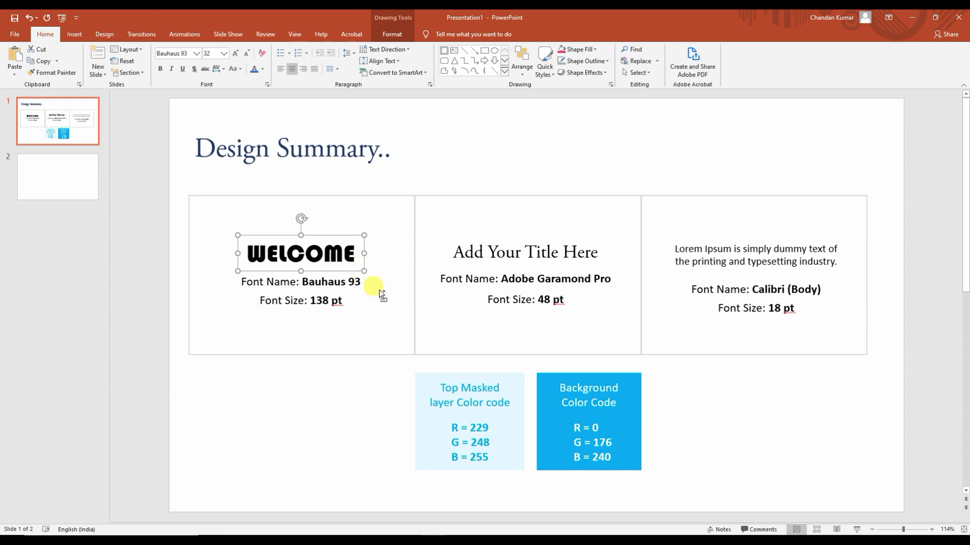
pyautogui.click(97, 188)
pyautogui.click(525, 309)
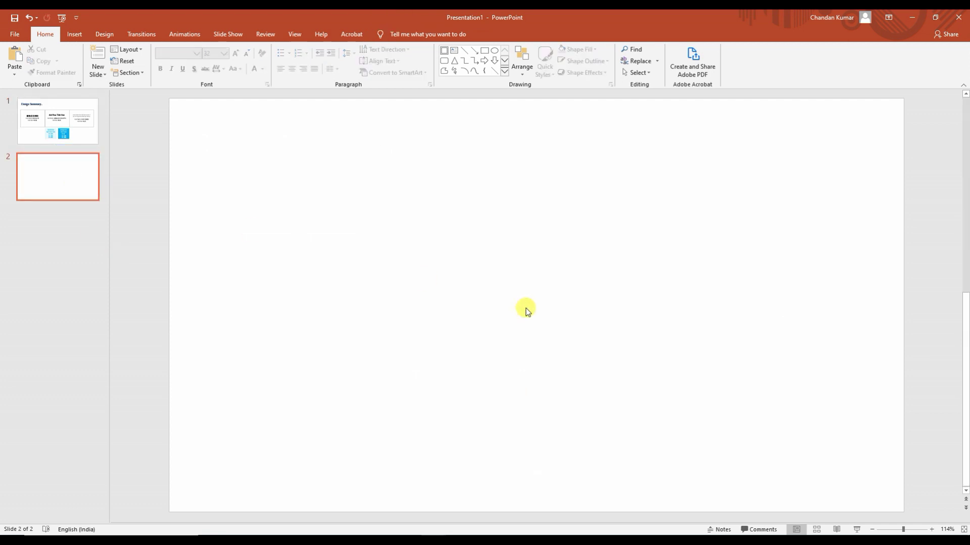
pyautogui.hotkey('ctrl', 'v')
pyautogui.moveTo(350, 236); pyautogui.dragTo(577, 269)
# Copy the 'Add Your Title Here' and Lorem Ipsum boxes onto slide 2.
pyautogui.click(45, 124)
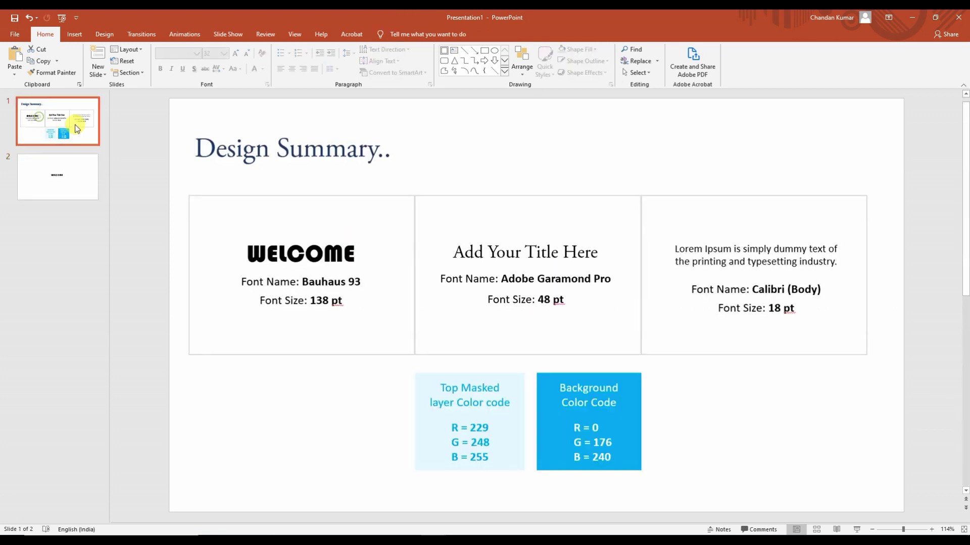
pyautogui.click(530, 248)
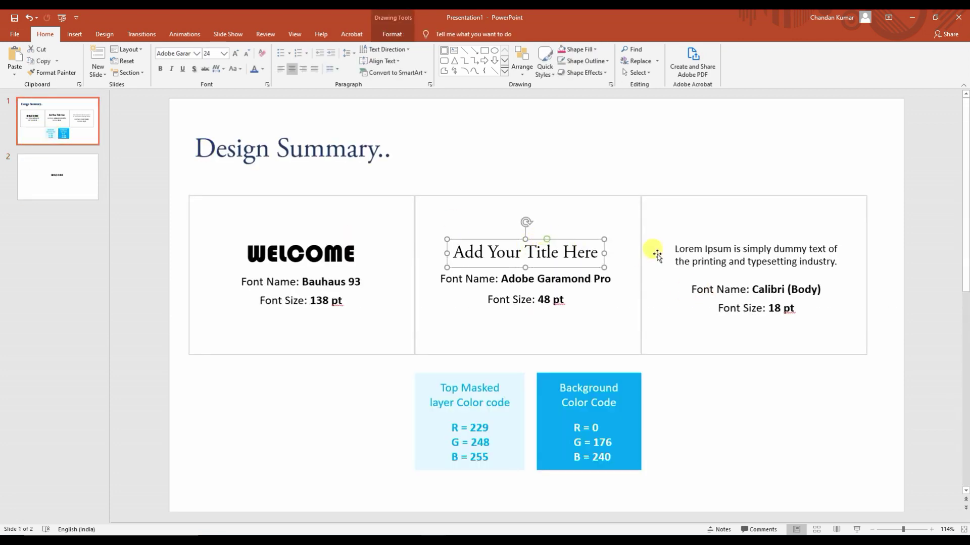
pyautogui.keyDown('shift'); pyautogui.click(706, 259); pyautogui.keyUp('shift')
pyautogui.click(62, 191)
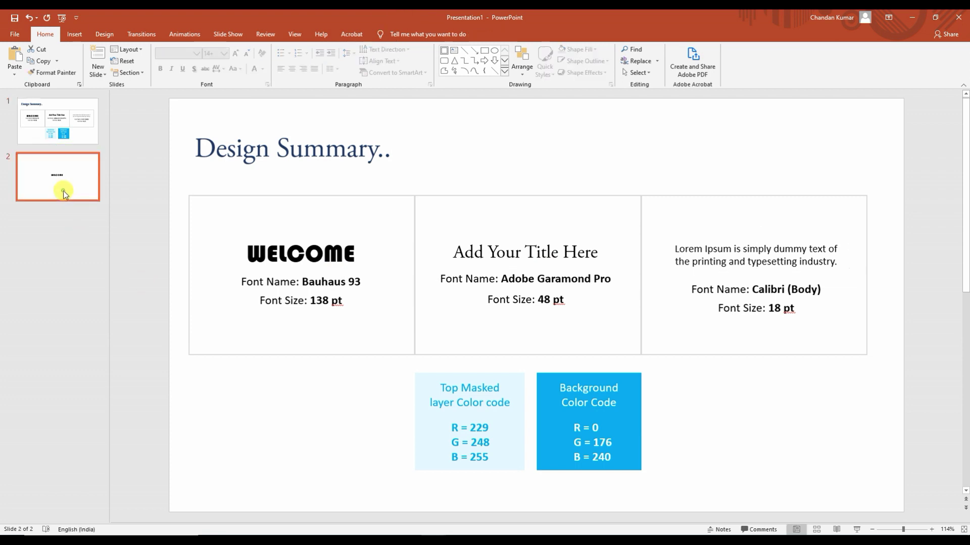
pyautogui.hotkey('ctrl', 'v')
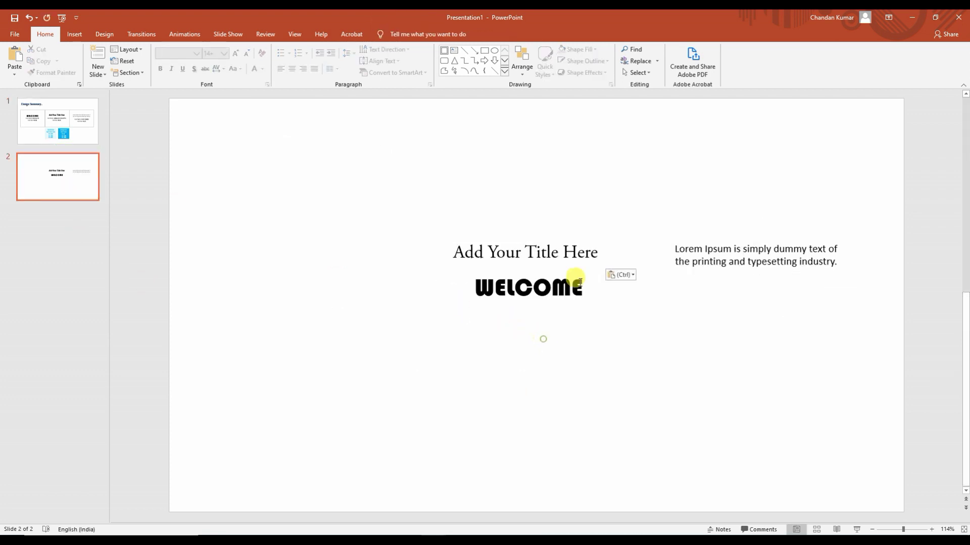
# Stack the title and Lorem Ipsum text under WELCOME, widening Lorem Ipsum to one centred line.
pyautogui.click(580, 250)
pyautogui.moveTo(577, 234); pyautogui.dragTo(587, 303)
pyautogui.click(726, 251)
pyautogui.moveTo(738, 240); pyautogui.dragTo(508, 331)
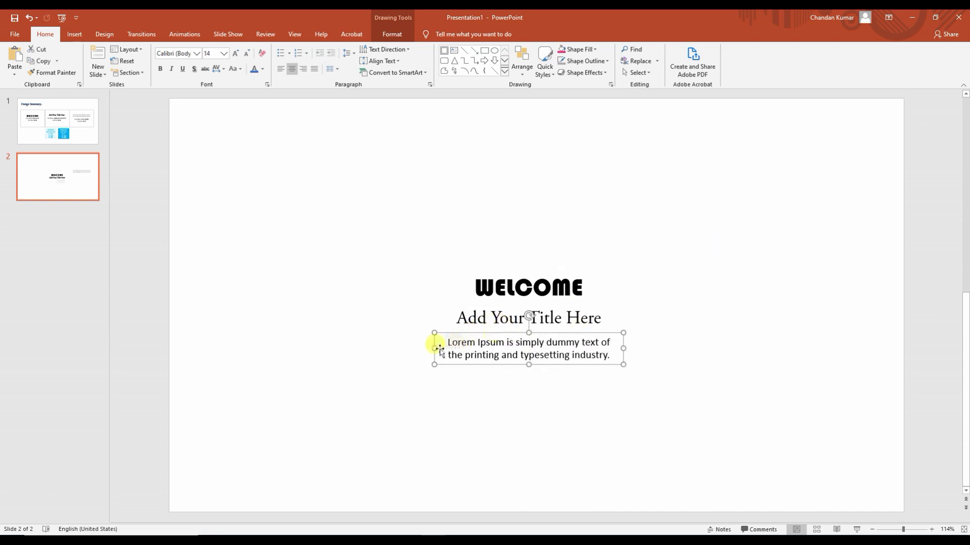
pyautogui.moveTo(431, 348); pyautogui.dragTo(278, 349)
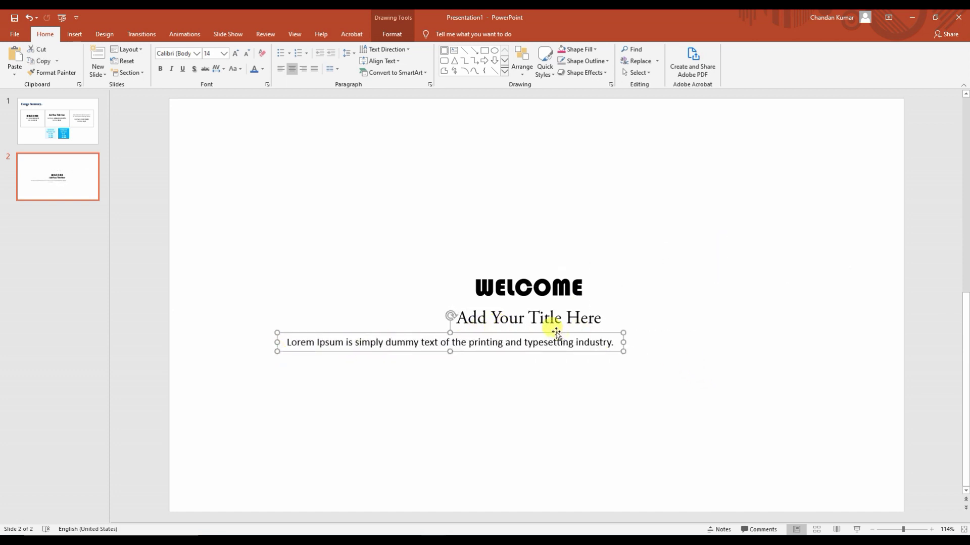
pyautogui.moveTo(557, 334); pyautogui.dragTo(641, 334)
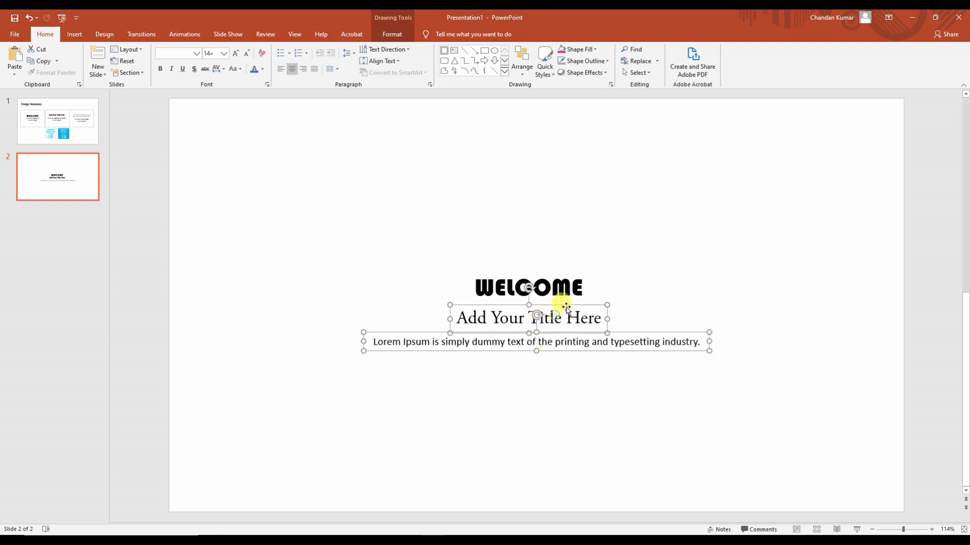
# Set WELCOME's font size to 138 pt, matching the size listed on the Design Summary.
pyautogui.click(558, 289)
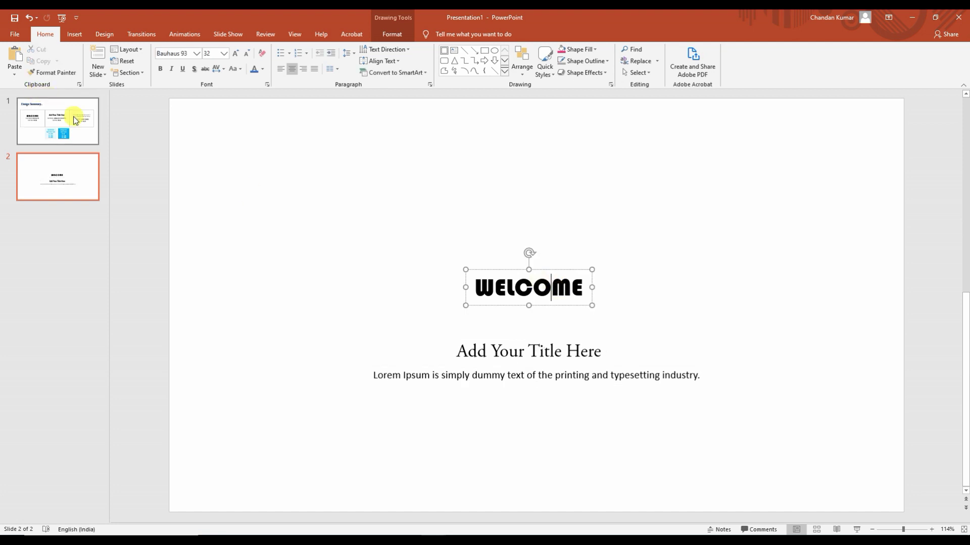
pyautogui.click(74, 116)
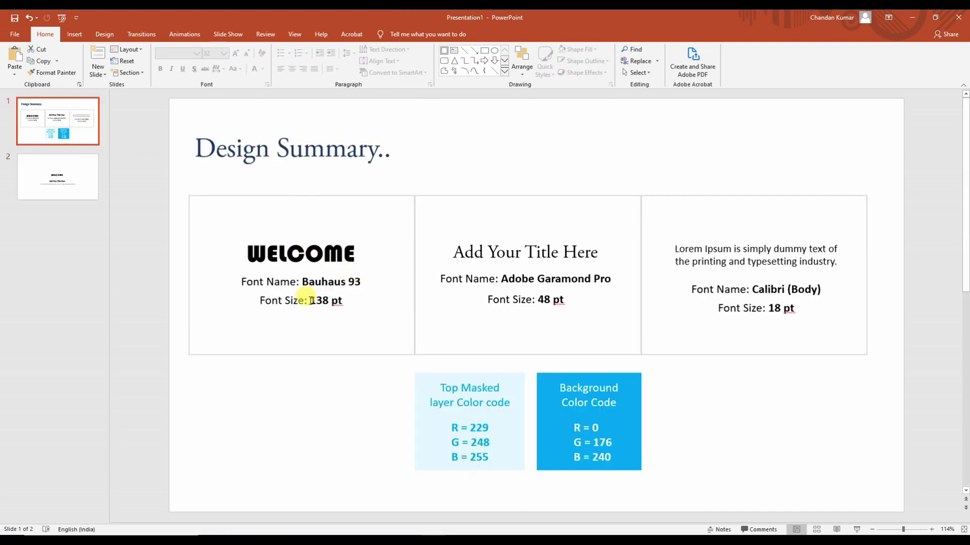
pyautogui.moveTo(309, 300); pyautogui.dragTo(331, 300)
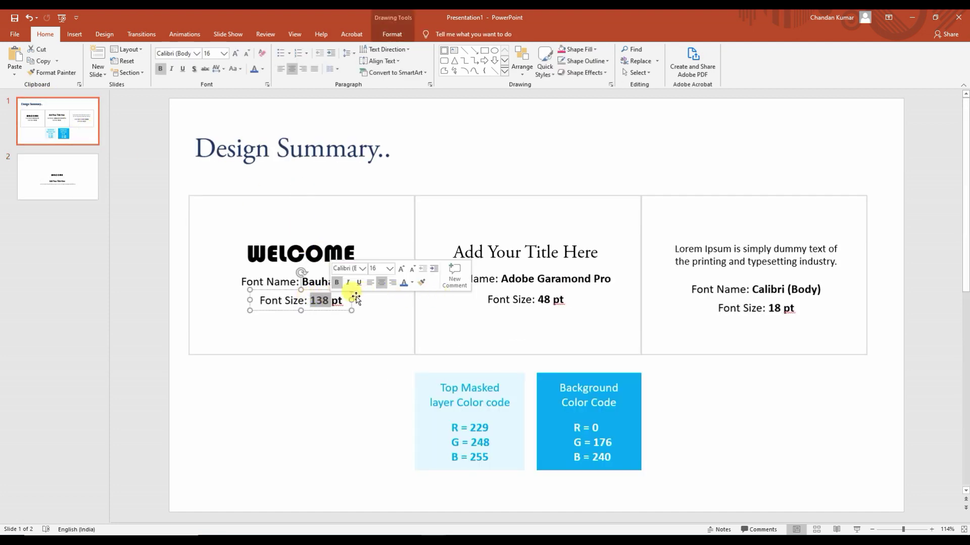
pyautogui.click(52, 160)
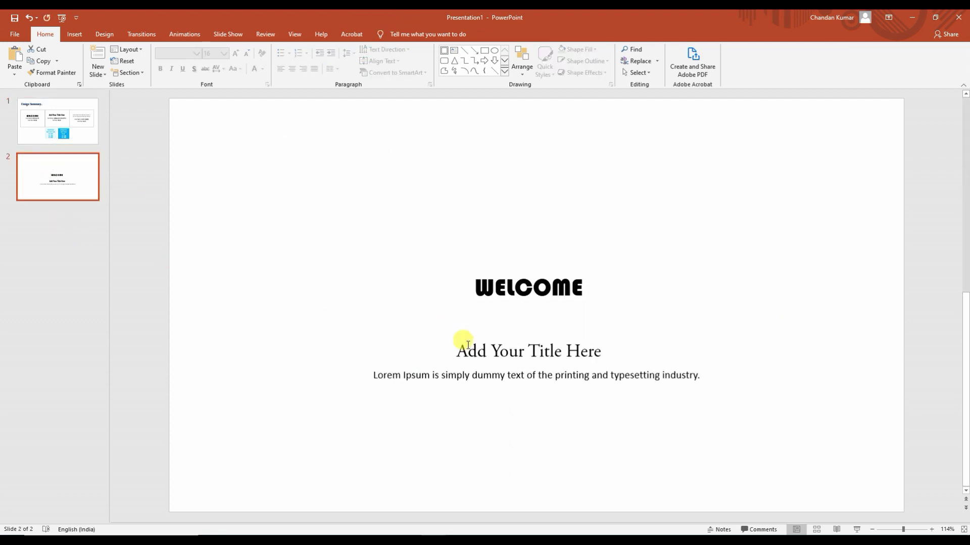
pyautogui.click(549, 286)
pyautogui.click(218, 55)
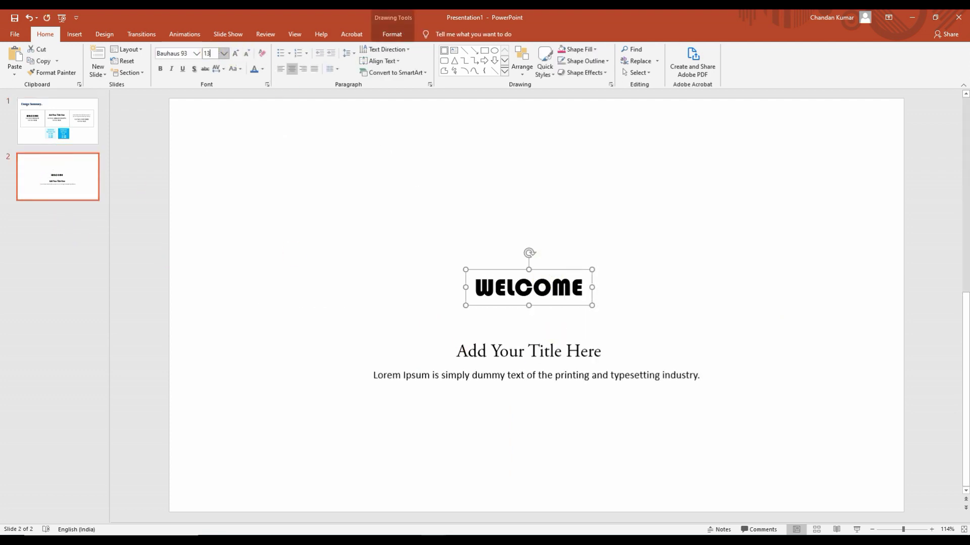
pyautogui.press('Return')
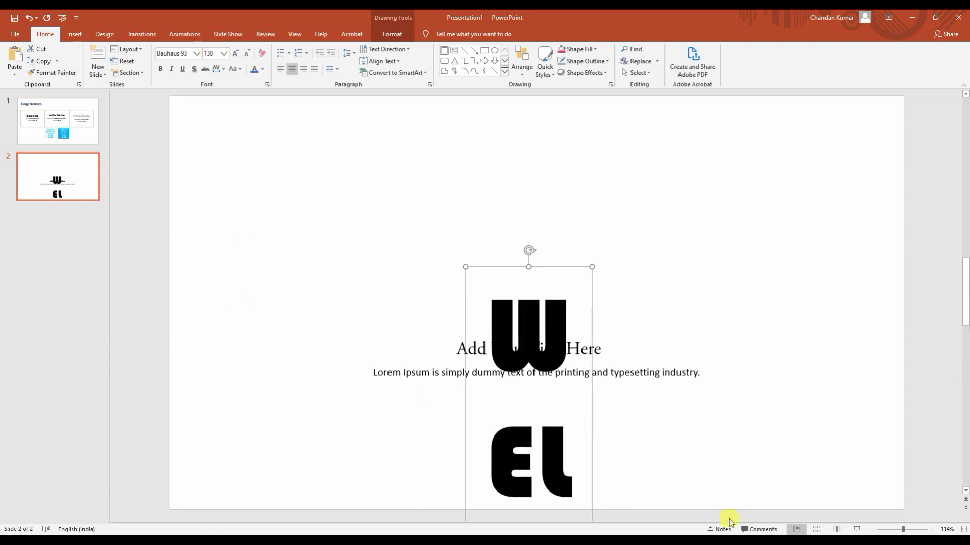
# Widen the WELCOME box to fit one line and place it just above the title.
pyautogui.moveTo(562, 267); pyautogui.dragTo(534, 130)
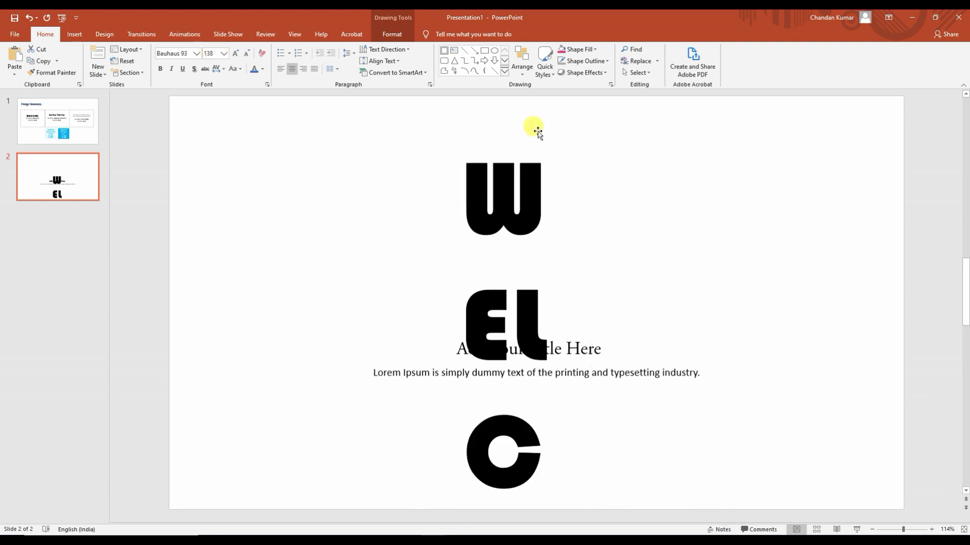
pyautogui.moveTo(566, 518); pyautogui.dragTo(890, 460)
pyautogui.moveTo(440, 266); pyautogui.dragTo(299, 242)
pyautogui.moveTo(565, 133); pyautogui.dragTo(508, 226)
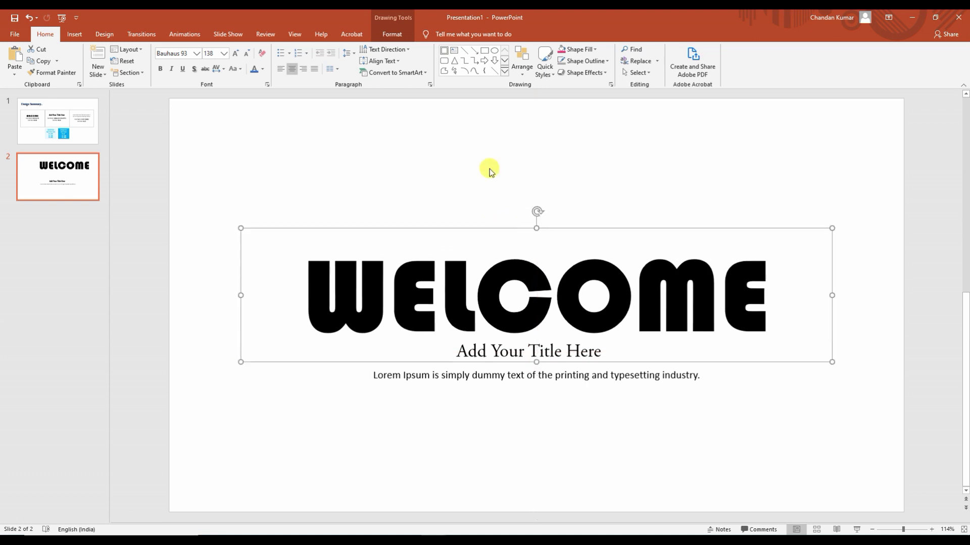
pyautogui.click(392, 34)
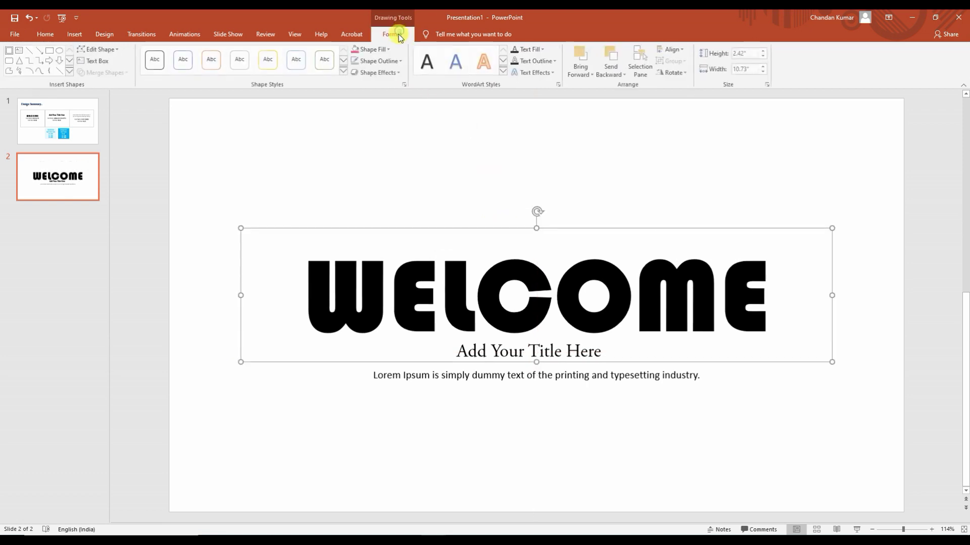
# Align the WELCOME box to the vertical middle of the slide.
pyautogui.click(678, 49)
pyautogui.click(689, 77)
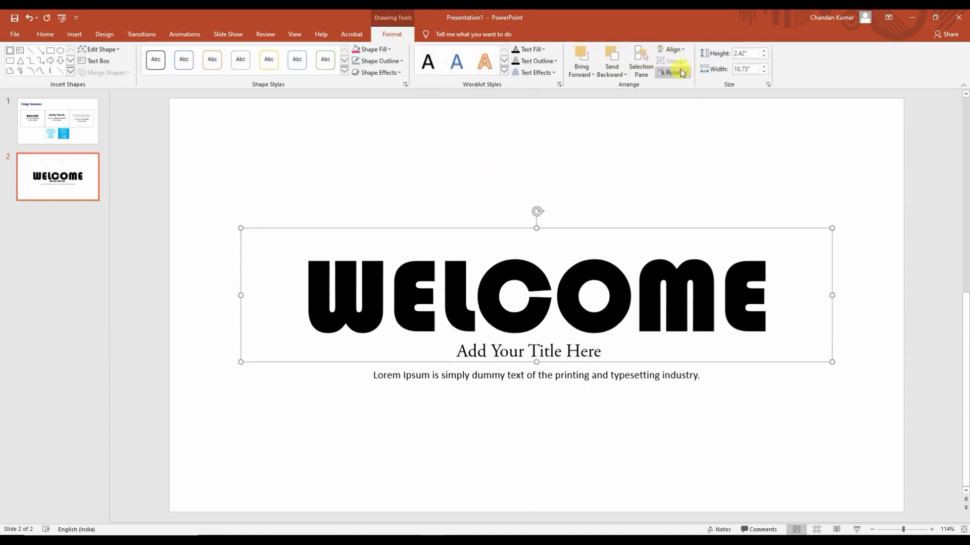
pyautogui.click(675, 49)
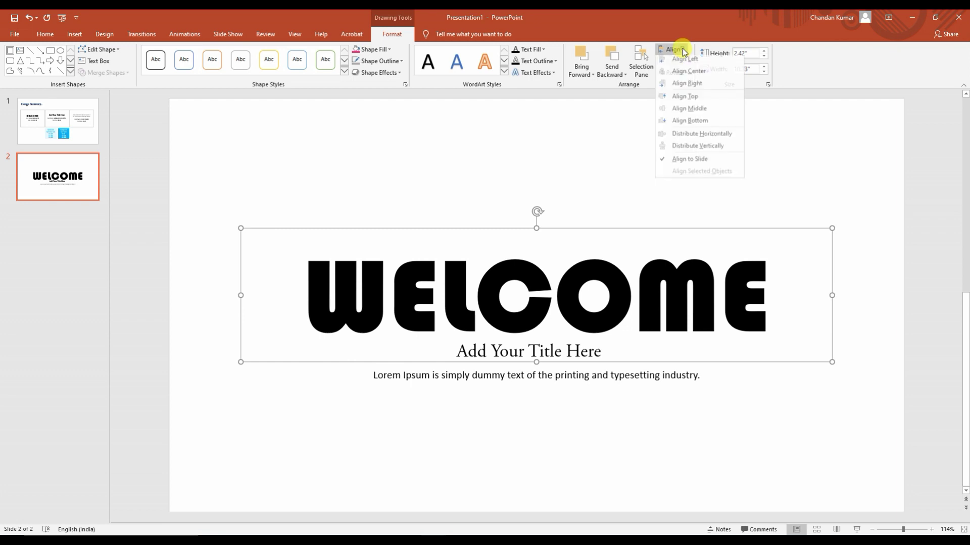
pyautogui.click(692, 115)
pyautogui.click(708, 430)
# Nudge the title and body boxes down, then move all three text lines up together.
pyautogui.moveTo(303, 418); pyautogui.dragTo(765, 316)
pyautogui.moveTo(564, 339); pyautogui.dragTo(567, 363)
pyautogui.click(444, 423)
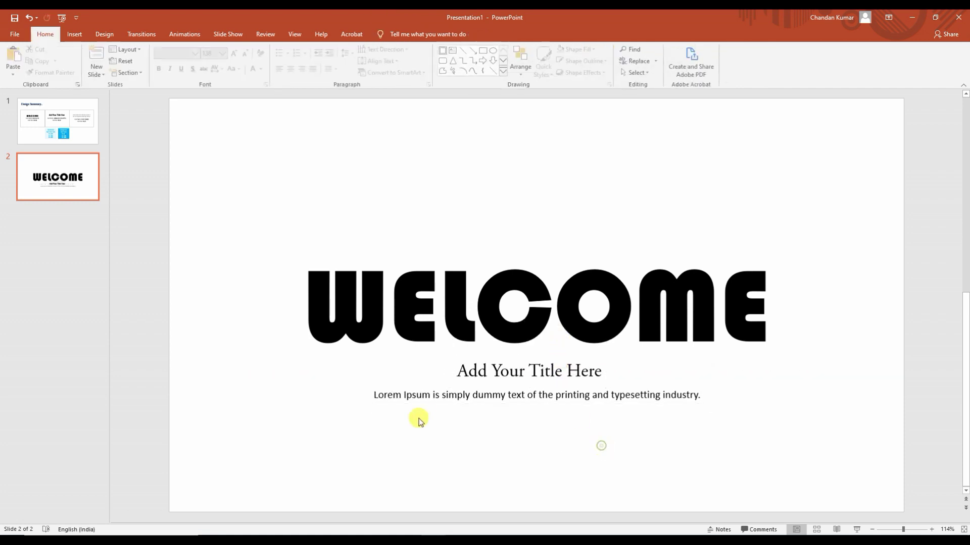
pyautogui.click(465, 349)
pyautogui.click(491, 376)
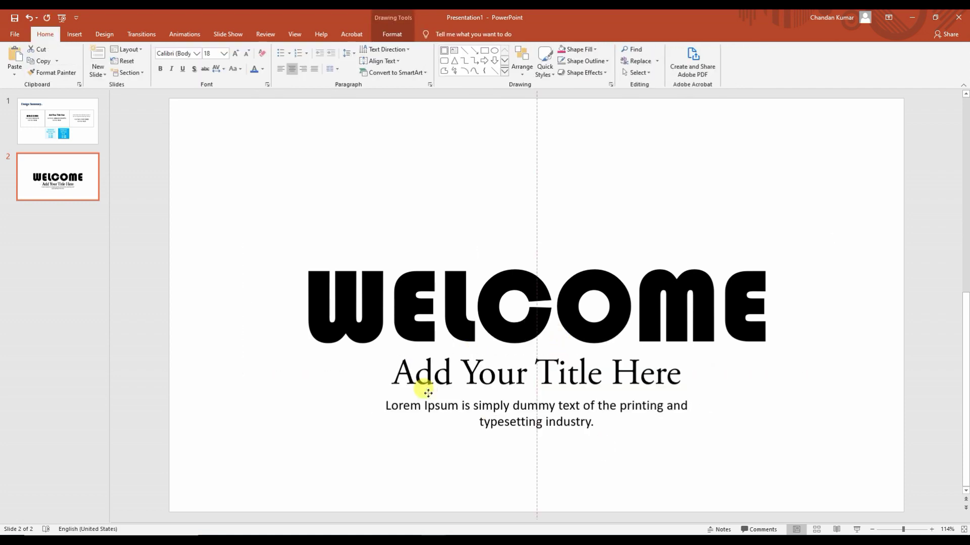
pyautogui.click(423, 393)
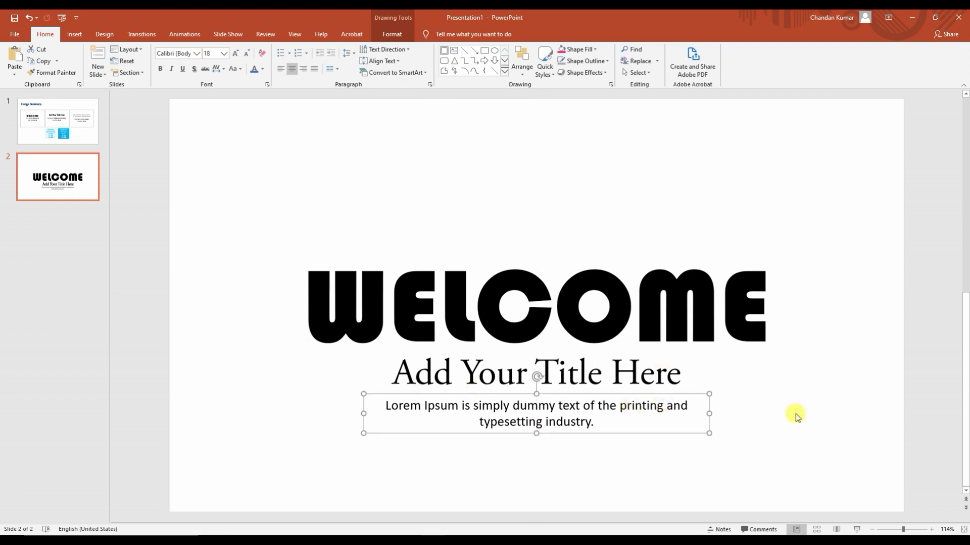
pyautogui.click(742, 416)
pyautogui.moveTo(230, 180); pyautogui.dragTo(881, 505)
pyautogui.moveTo(648, 237); pyautogui.dragTo(644, 212)
pyautogui.click(808, 418)
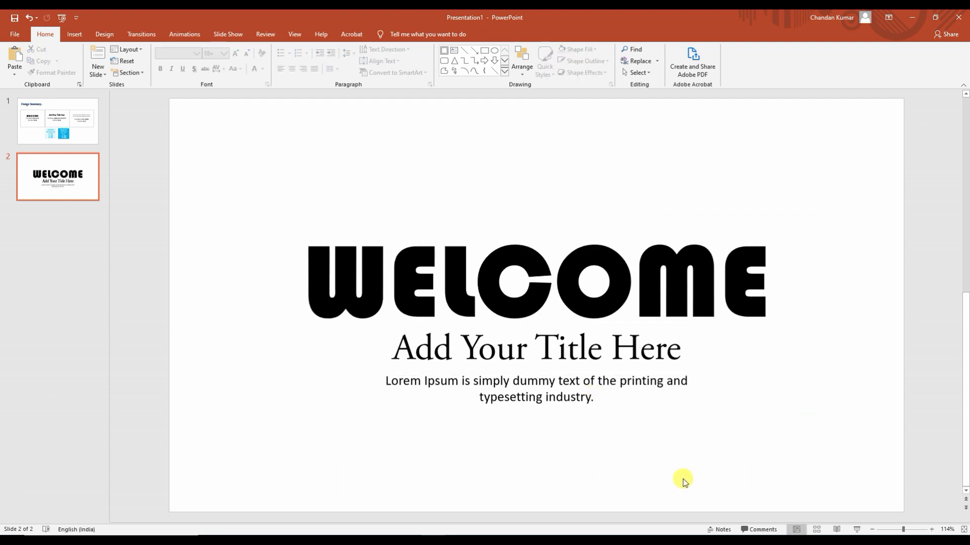
pyautogui.click(450, 257)
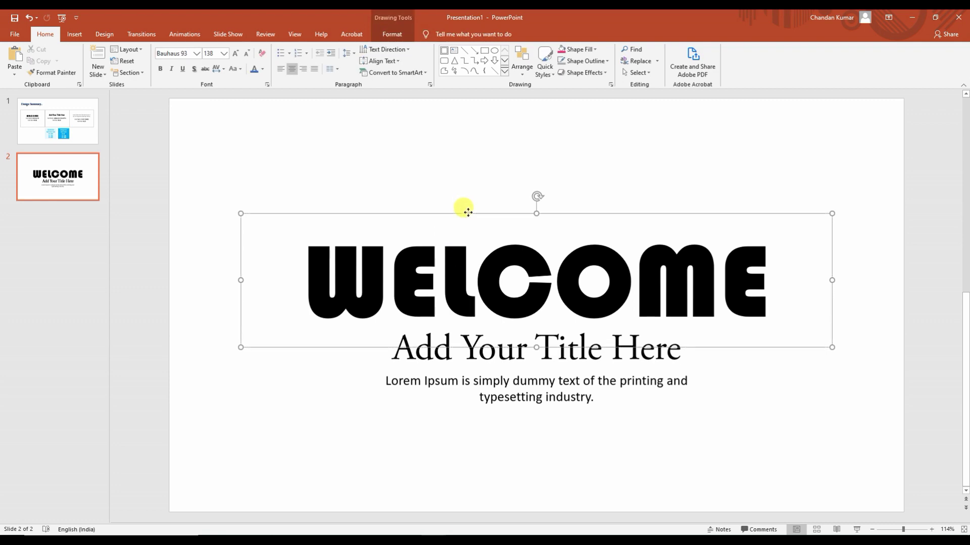
# Draw a rectangle covering the whole slide and fill it light blue.
pyautogui.click(433, 174)
pyautogui.click(73, 36)
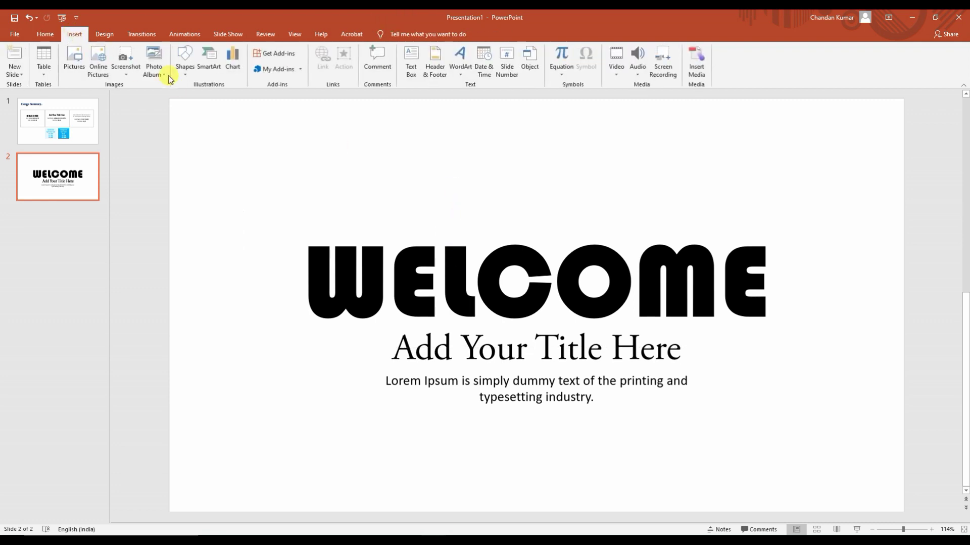
pyautogui.click(184, 63)
pyautogui.click(221, 97)
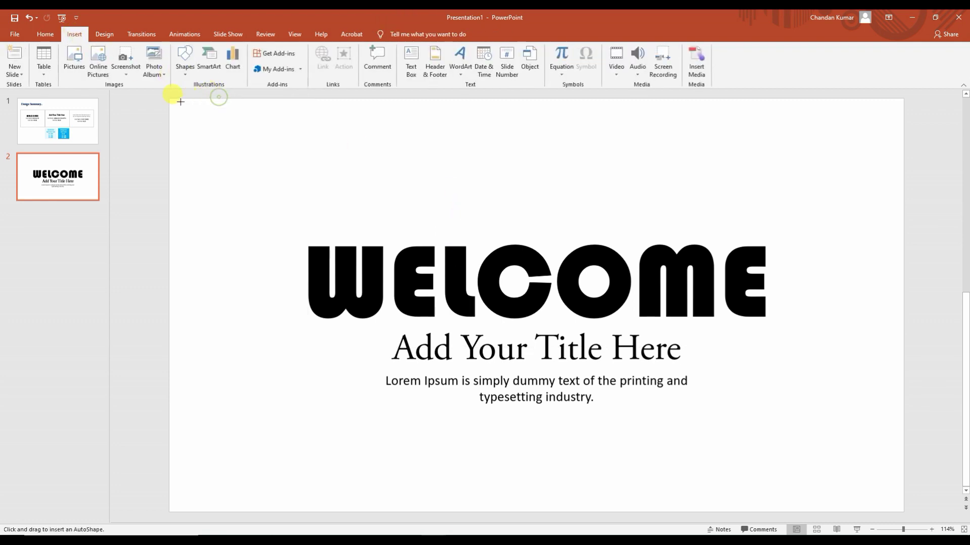
pyautogui.moveTo(175, 106); pyautogui.dragTo(903, 512)
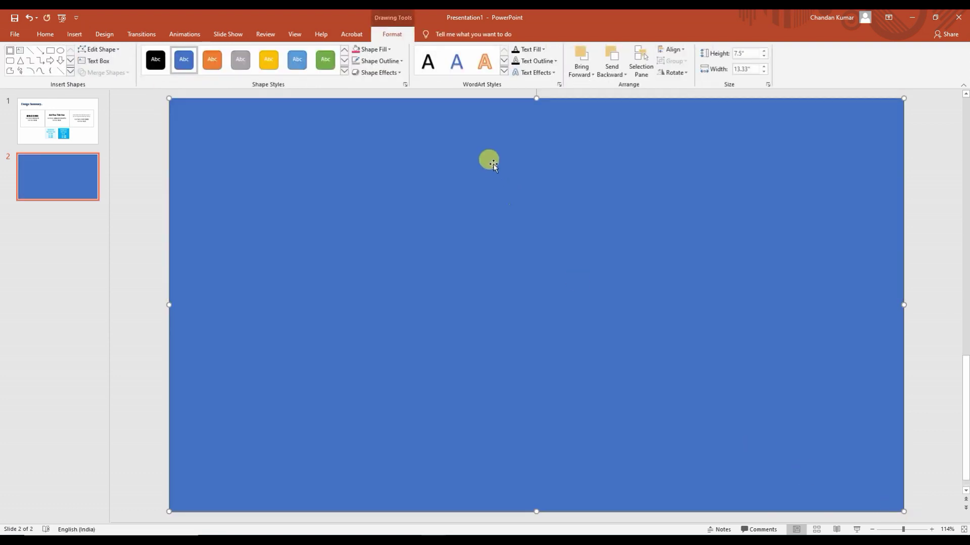
pyautogui.click(376, 49)
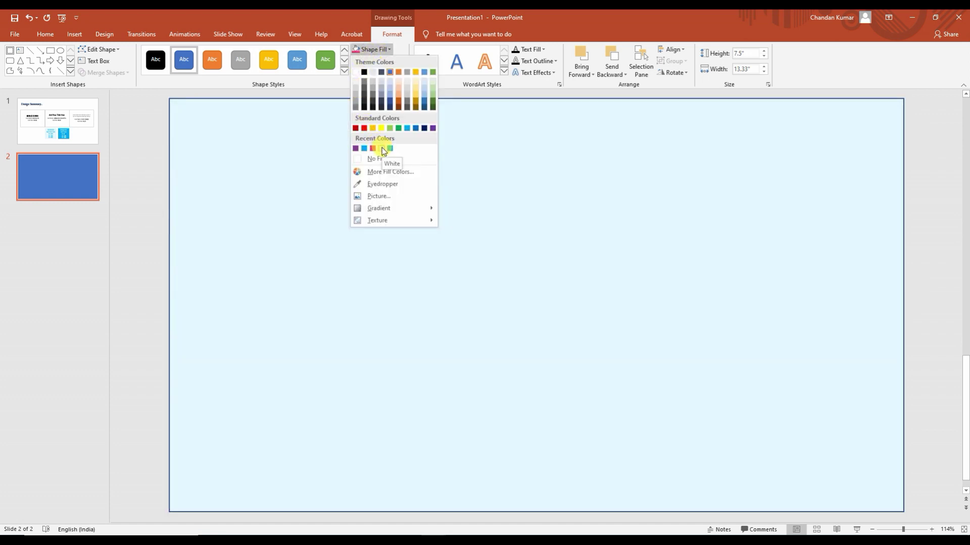
pyautogui.click(382, 148)
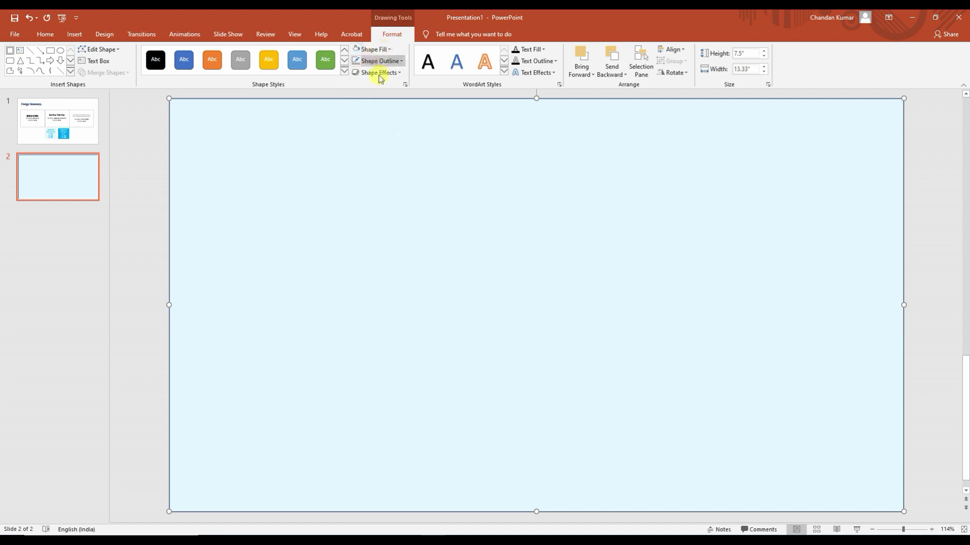
# Check the Top Masked colour on the Design Summary slide, then reselect the rectangle on slide 2.
pyautogui.click(71, 132)
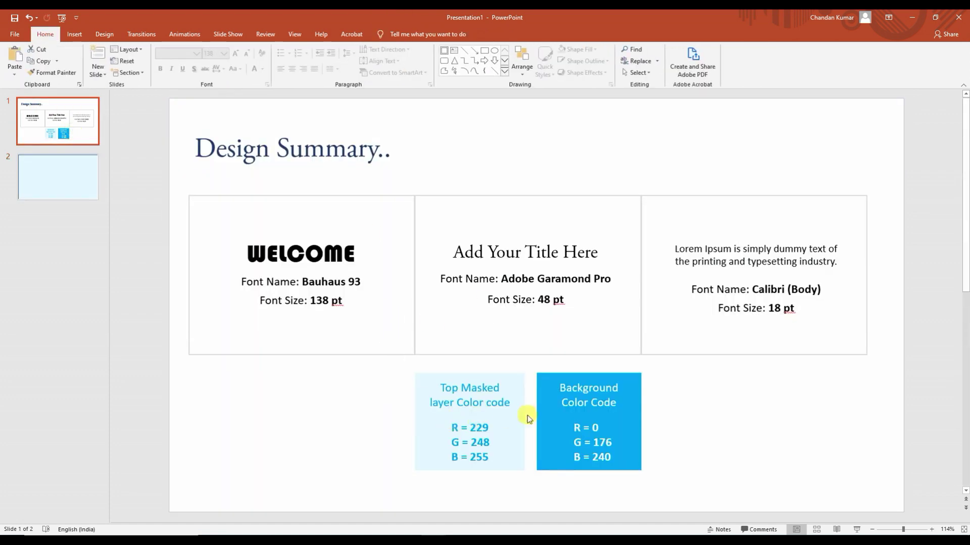
pyautogui.click(522, 392)
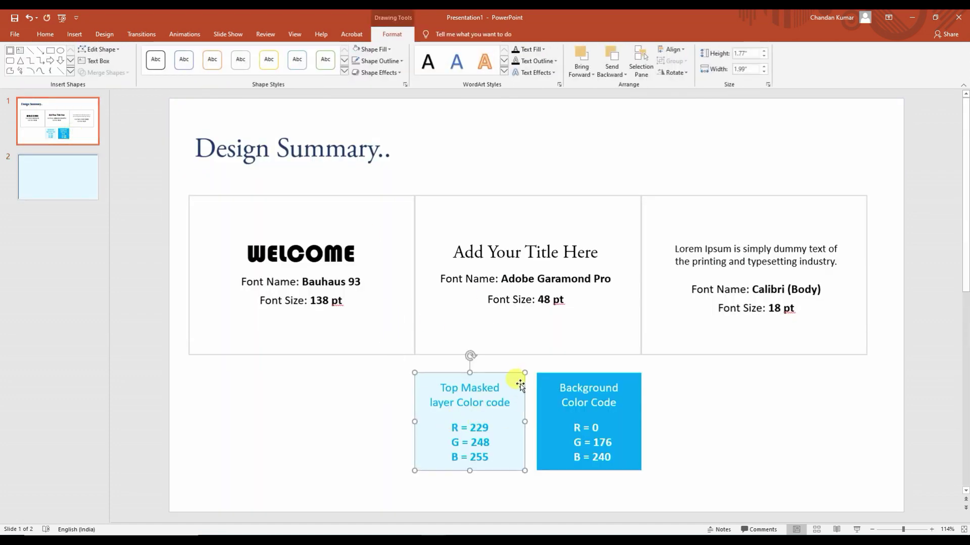
pyautogui.click(45, 34)
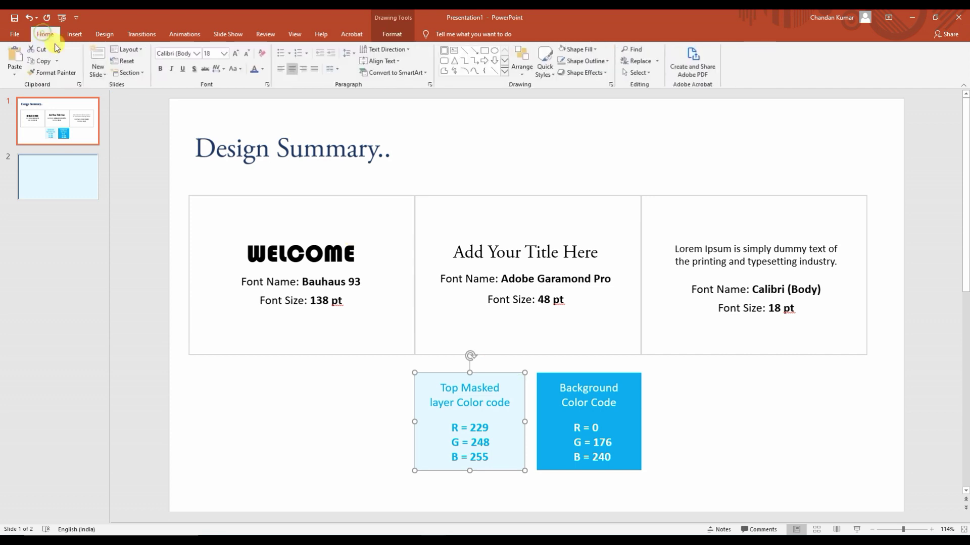
pyautogui.click(65, 126)
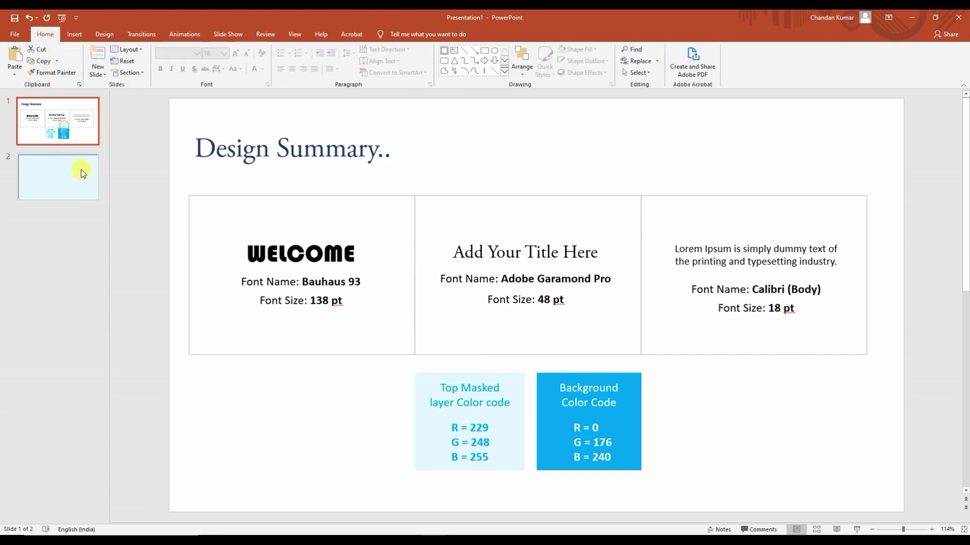
pyautogui.click(75, 192)
pyautogui.click(328, 288)
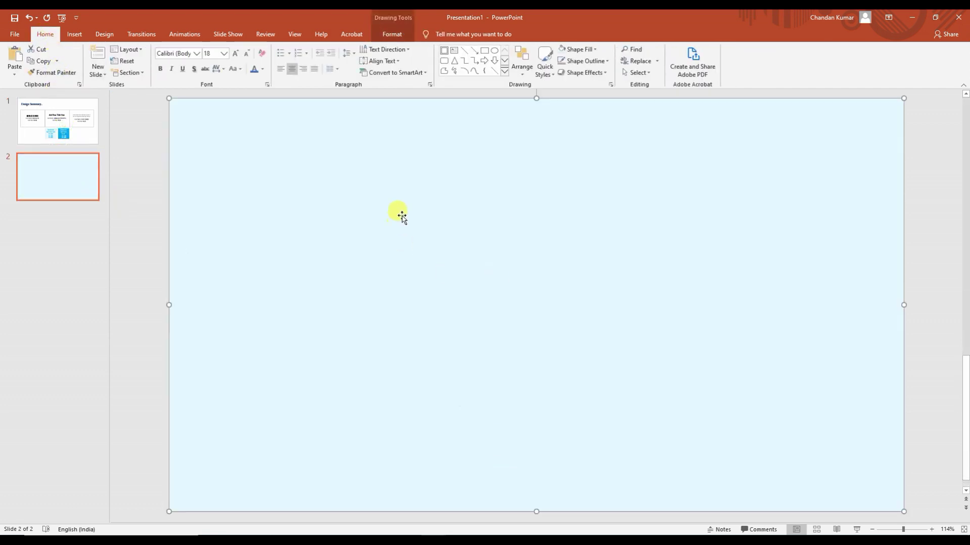
pyautogui.click(158, 203)
pyautogui.click(525, 272)
# Send the rectangle to back and select it together with the WELCOME text box.
pyautogui.rightClick(539, 259)
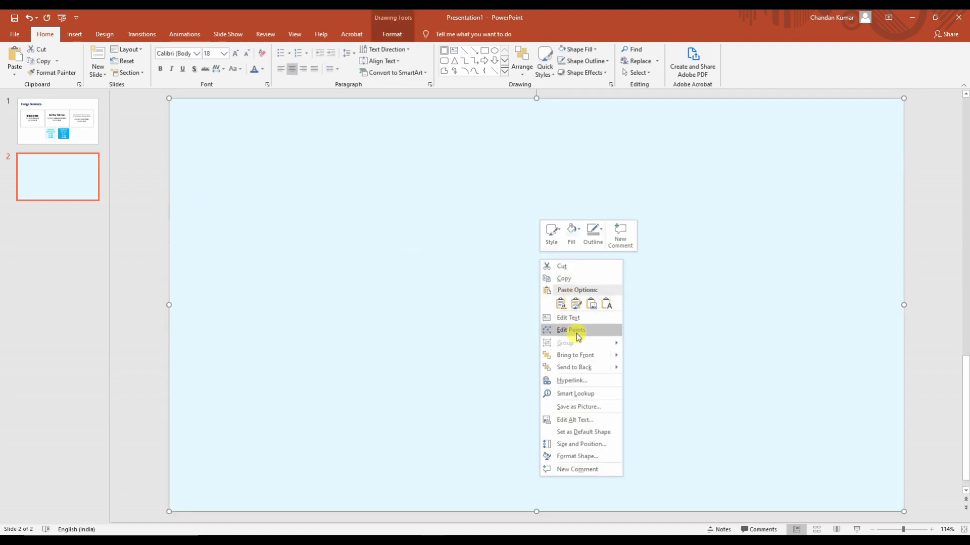
pyautogui.click(575, 367)
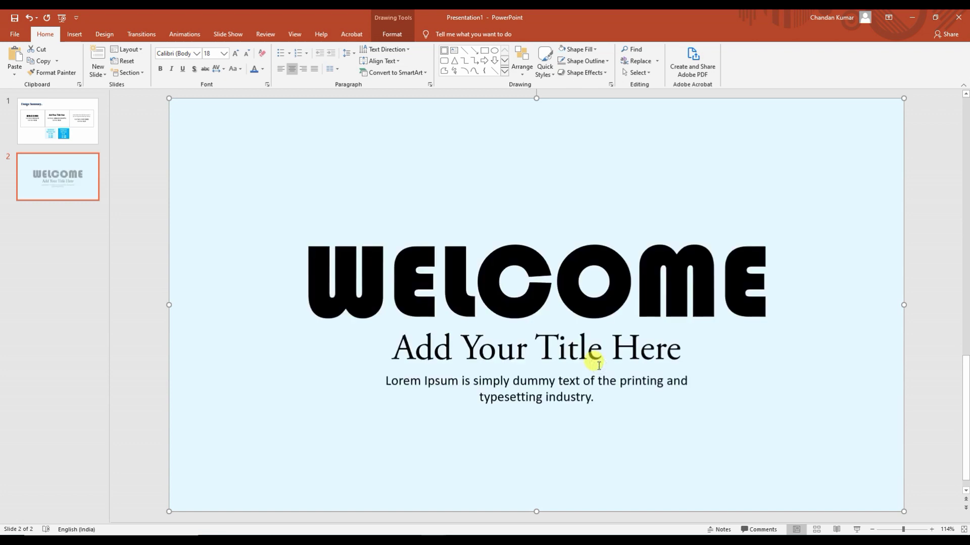
pyautogui.click(924, 245)
pyautogui.click(883, 245)
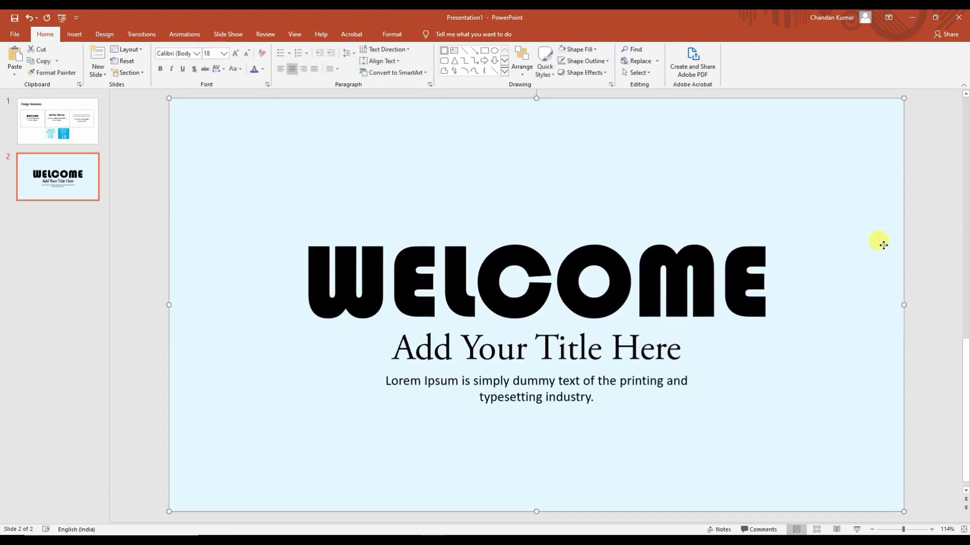
pyautogui.click(698, 246)
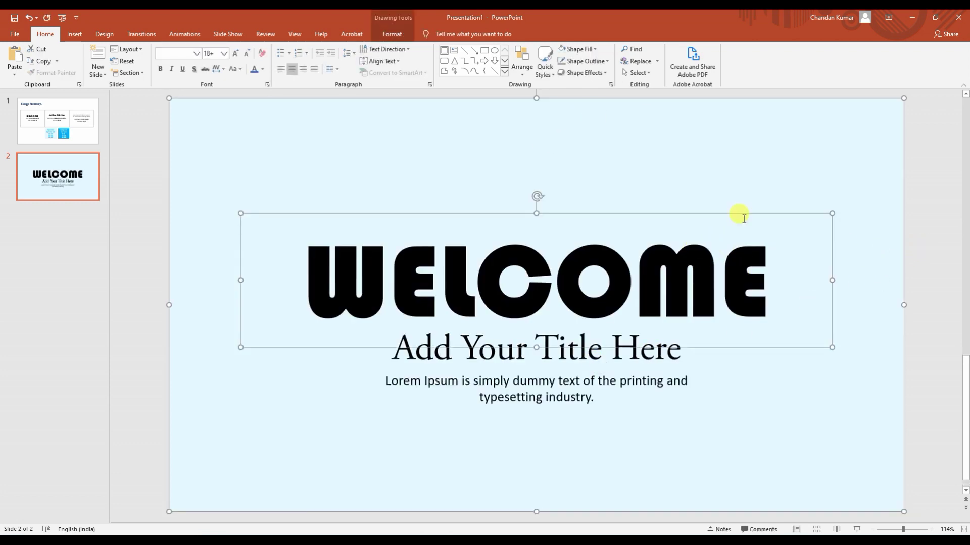
# Fragment the rectangle with WELCOME, then select all the resulting letter pieces.
pyautogui.click(399, 33)
pyautogui.click(127, 75)
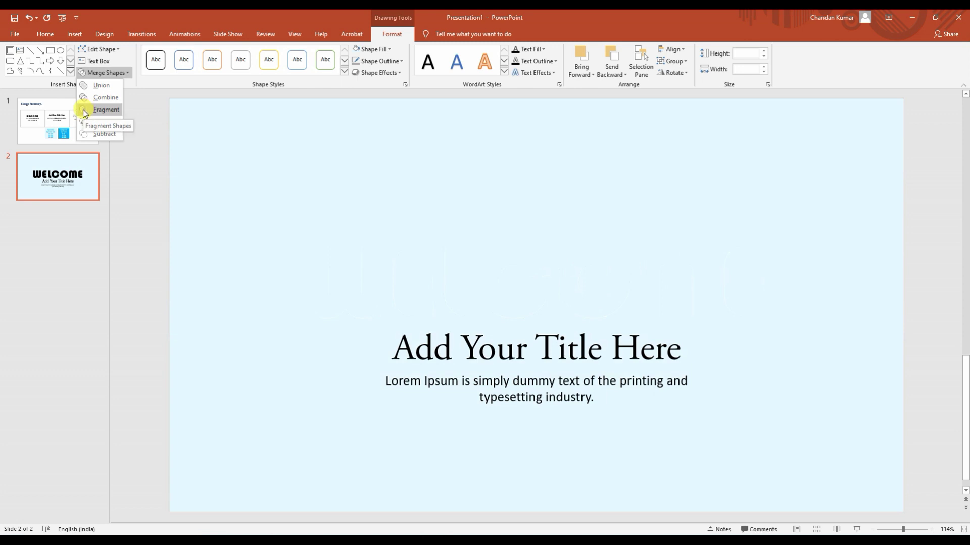
pyautogui.click(84, 111)
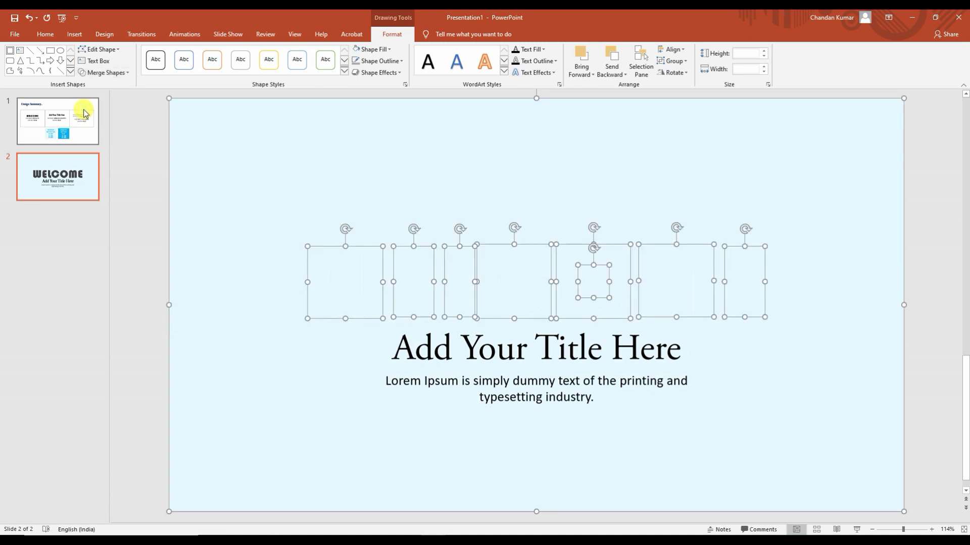
pyautogui.click(929, 287)
pyautogui.click(851, 257)
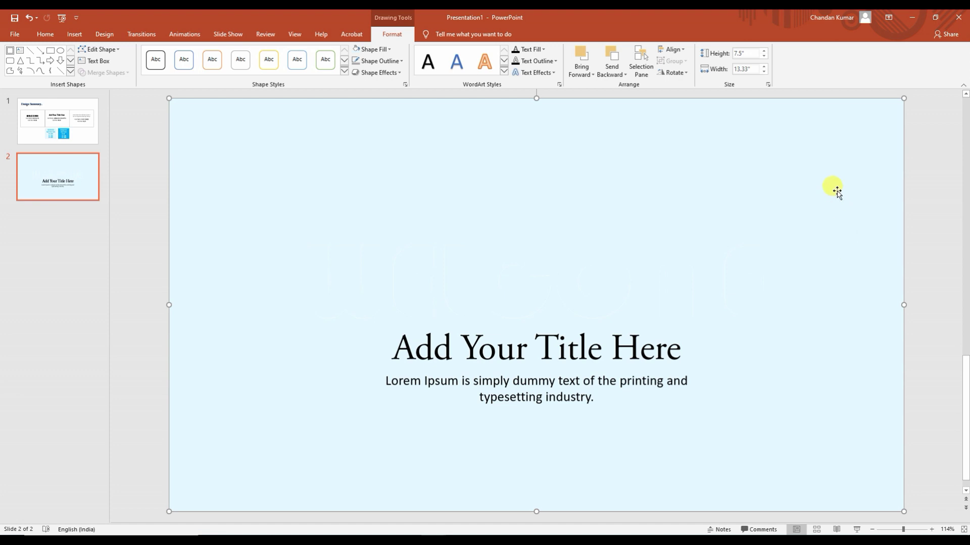
pyautogui.moveTo(140, 186); pyautogui.dragTo(950, 352)
# Fill the WELCOME letter fragments with white.
pyautogui.click(388, 49)
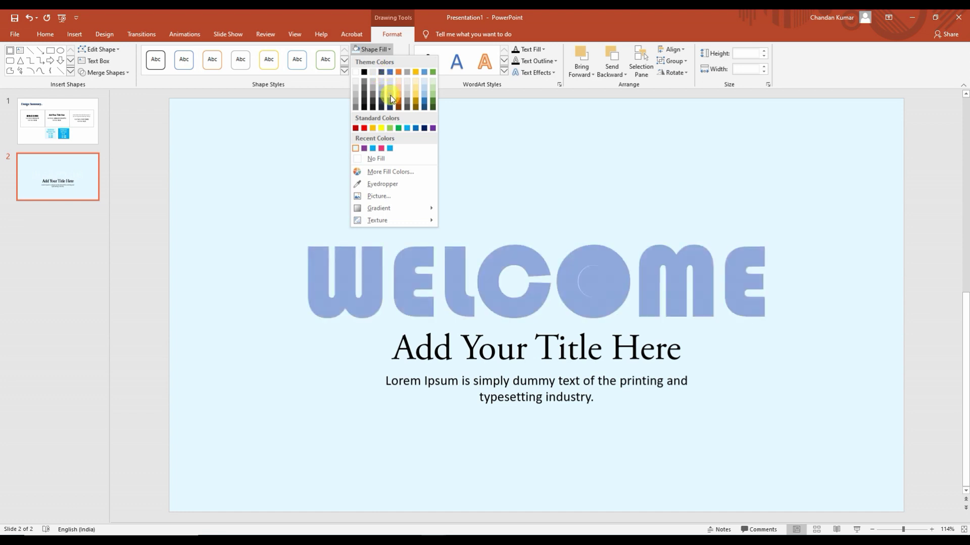
pyautogui.click(356, 73)
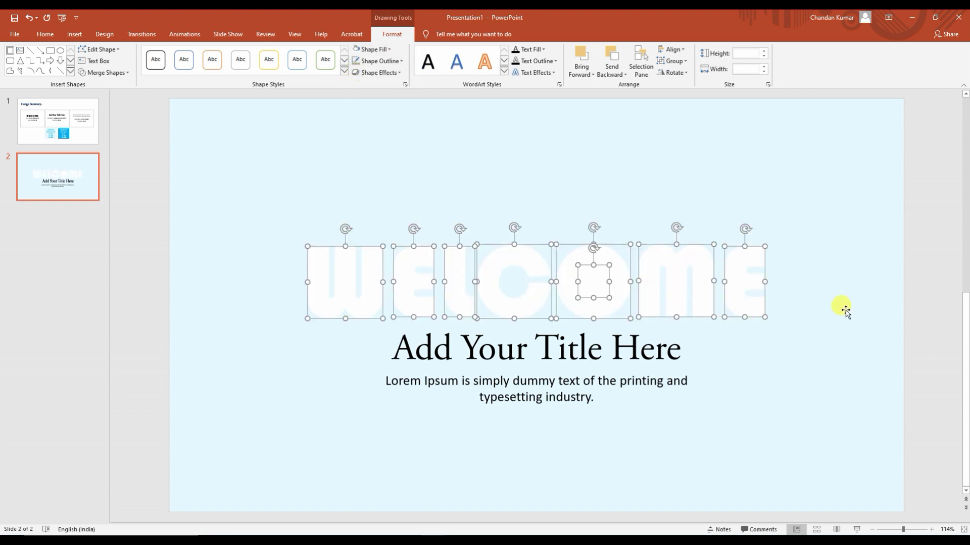
pyautogui.click(917, 255)
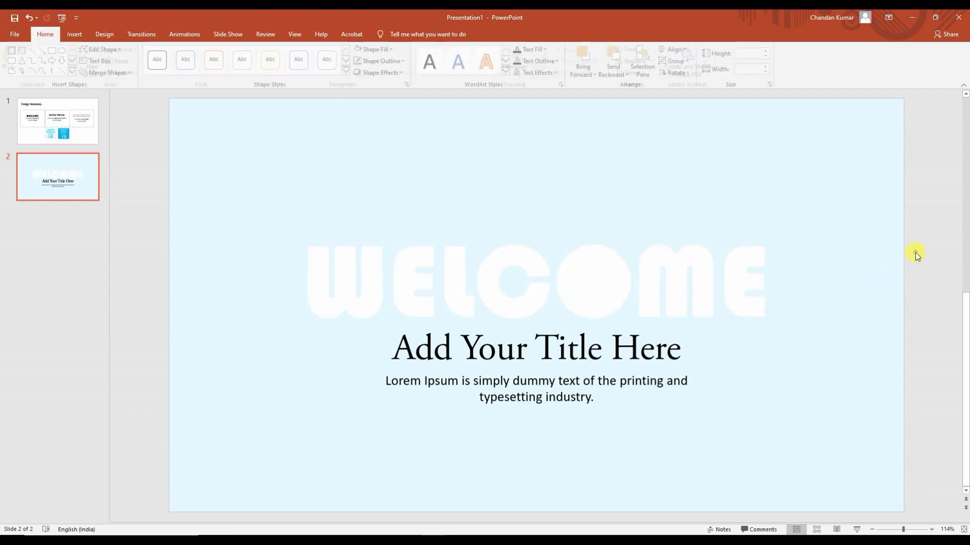
# Fill the small square inside the O with the pale colour and union it with the overlay.
pyautogui.click(590, 281)
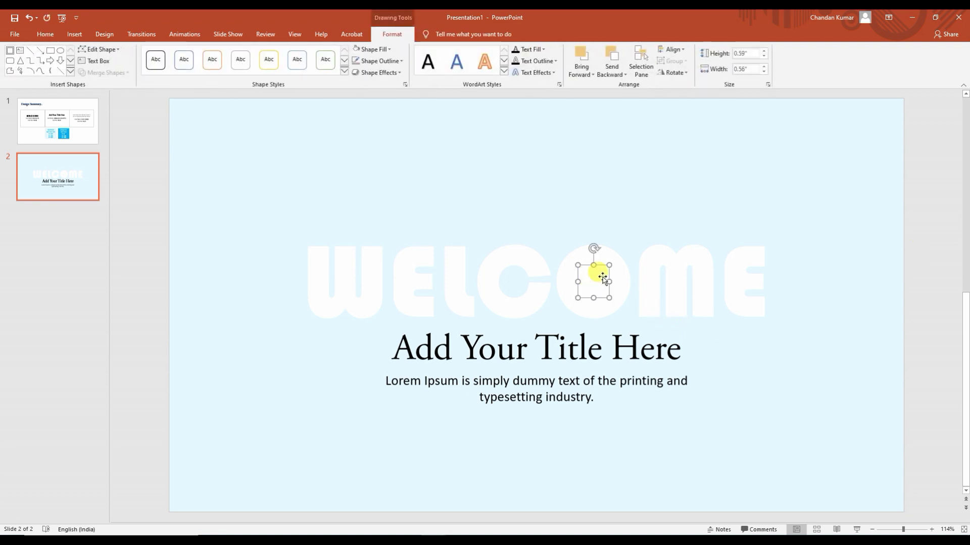
pyautogui.click(374, 49)
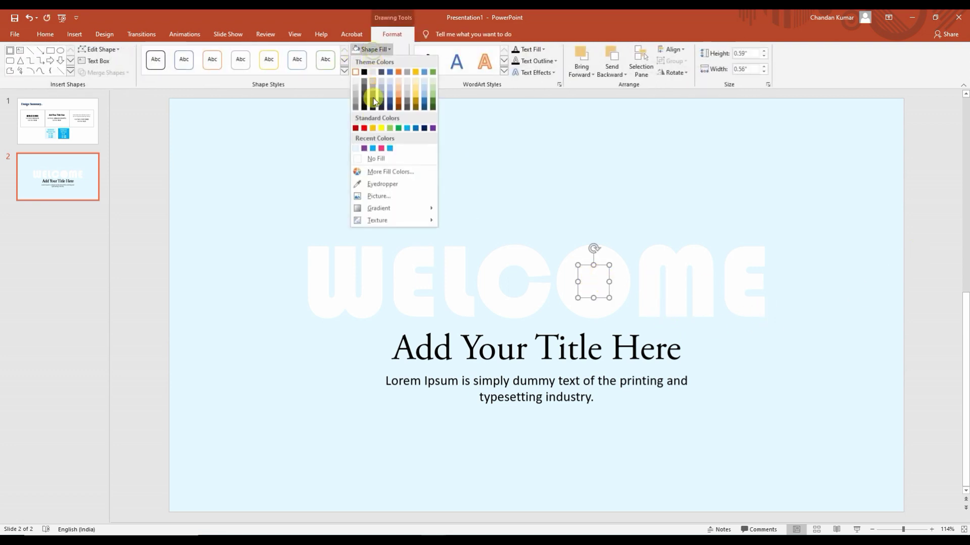
pyautogui.click(355, 149)
pyautogui.click(913, 261)
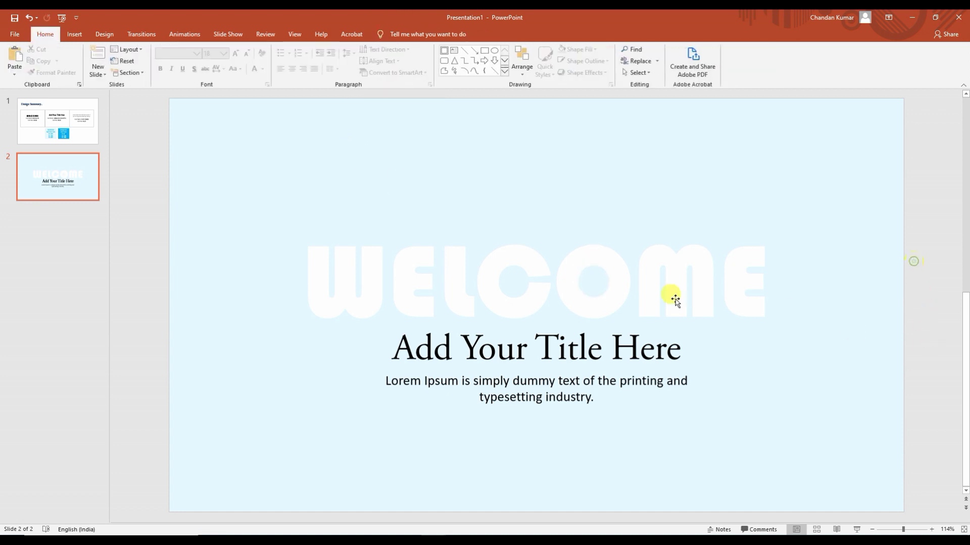
pyautogui.click(600, 277)
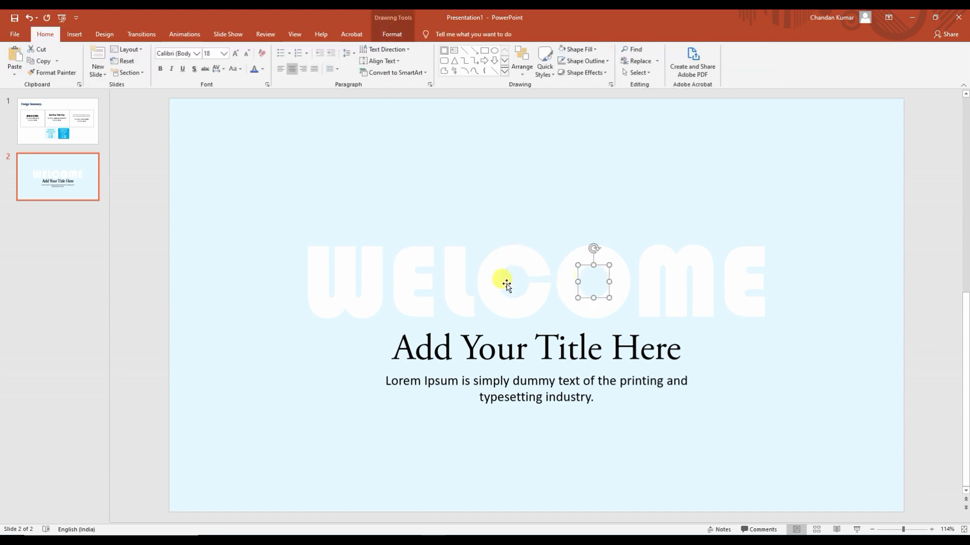
pyautogui.keyDown('shift'); pyautogui.click(515, 185); pyautogui.keyUp('shift')
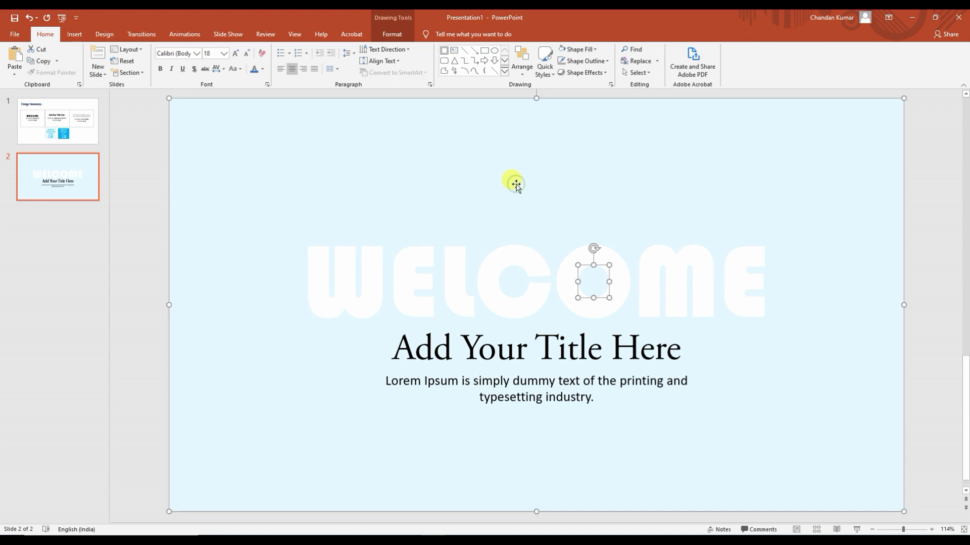
pyautogui.click(389, 35)
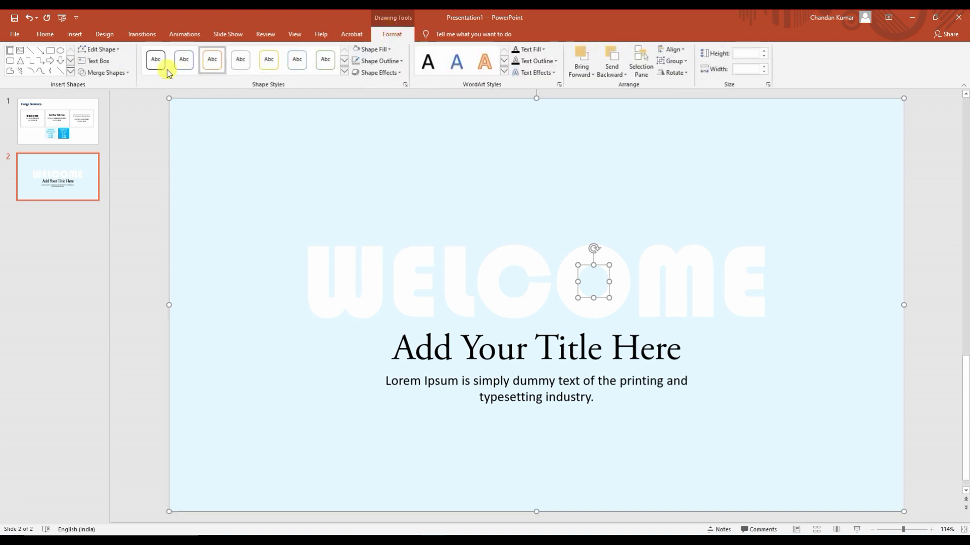
pyautogui.click(101, 72)
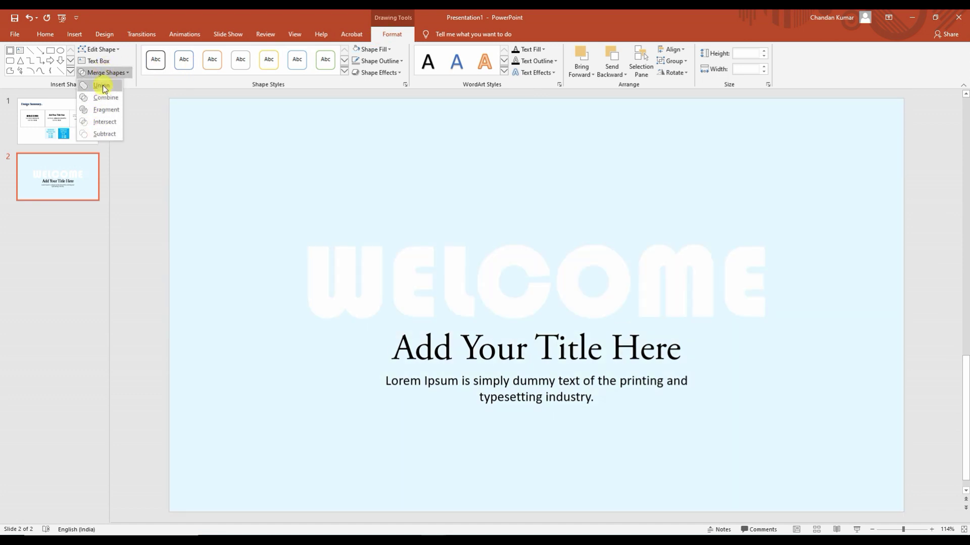
pyautogui.click(103, 86)
# Test-move the slide-sized overlay to see beneath it, then undo the move.
pyautogui.click(907, 204)
pyautogui.moveTo(922, 211)
pyautogui.mouseDown()
pyautogui.moveTo(664, 309)
pyautogui.moveTo(205, 340)
pyautogui.mouseUp()
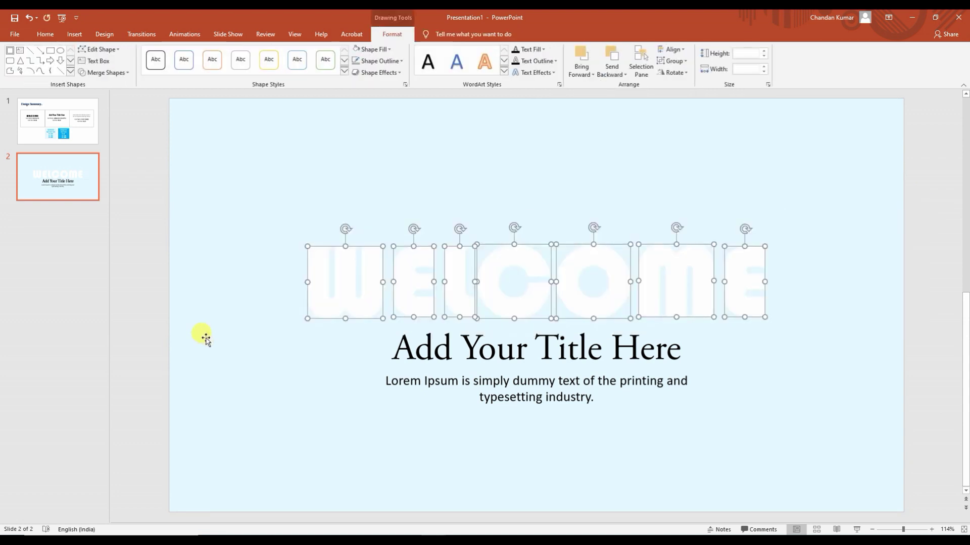
pyautogui.click(206, 339)
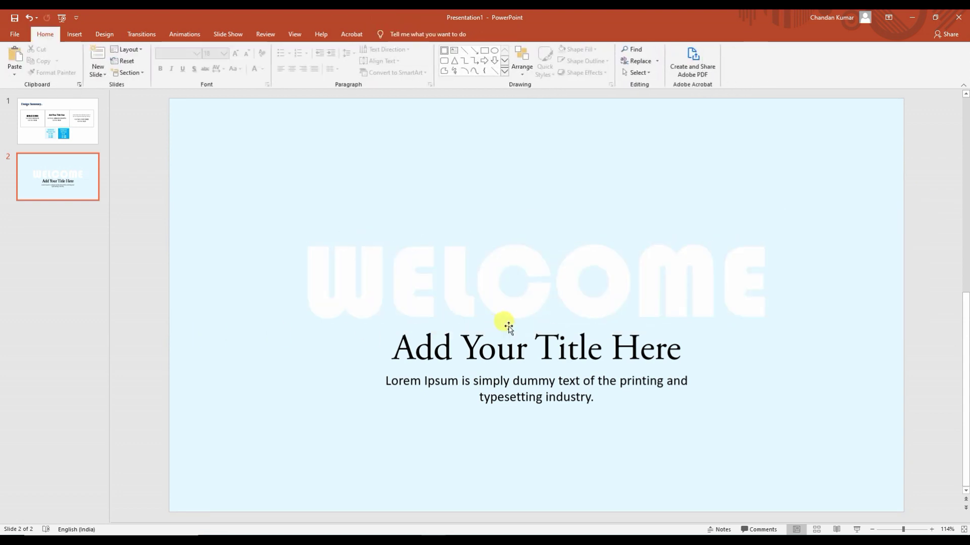
pyautogui.click(796, 274)
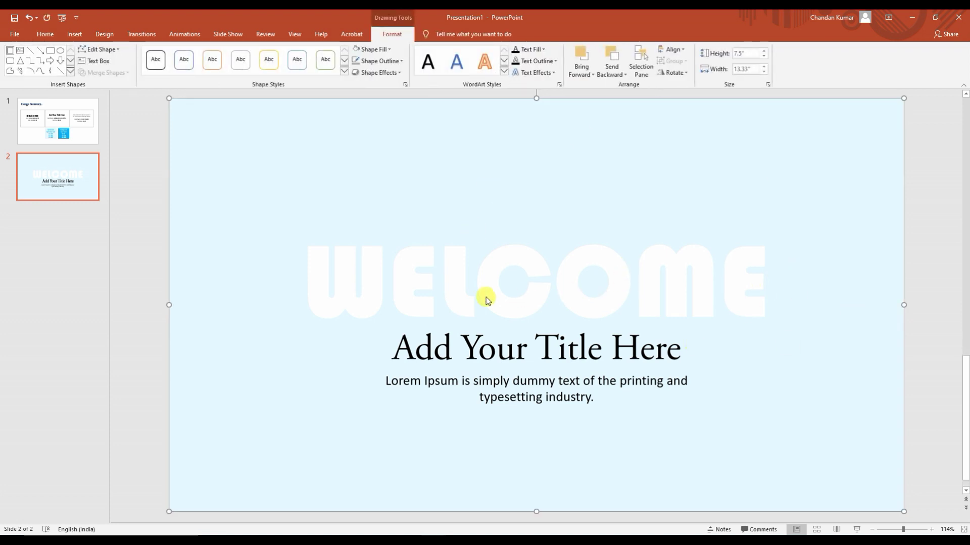
pyautogui.moveTo(426, 144); pyautogui.dragTo(449, 167)
pyautogui.hotkey('ctrl', 'z')
# Set slide 2's background to a solid fill in the recent blue colour.
pyautogui.rightClick(911, 171)
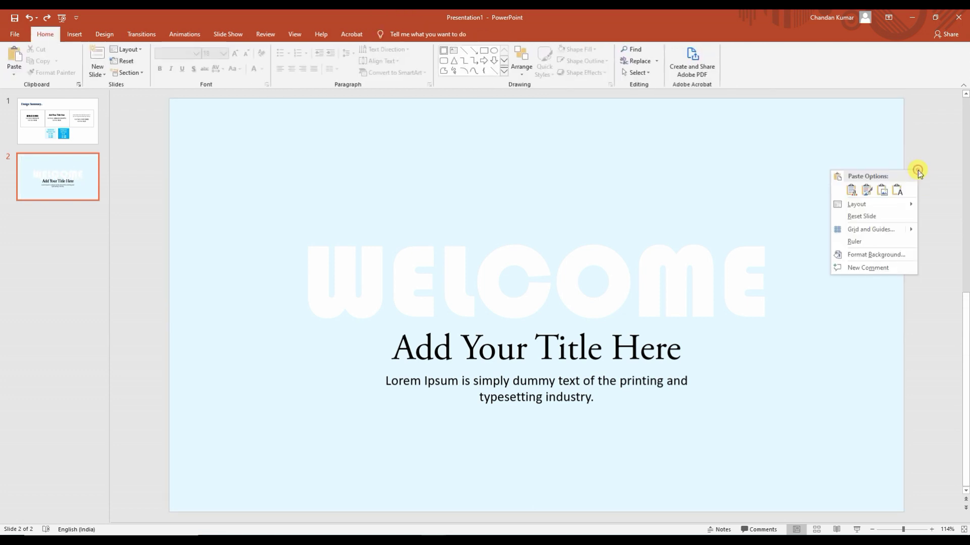
pyautogui.rightClick(929, 149)
pyautogui.click(903, 235)
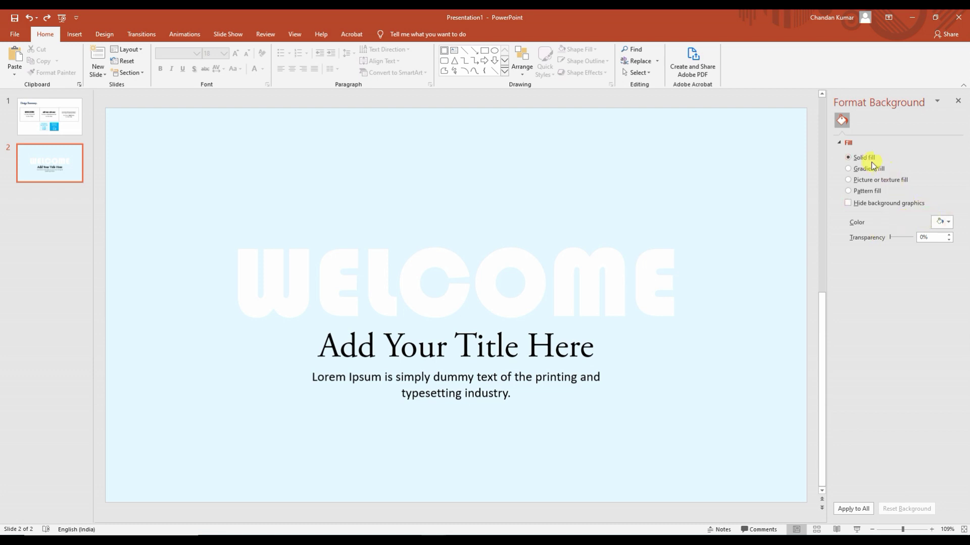
pyautogui.click(949, 223)
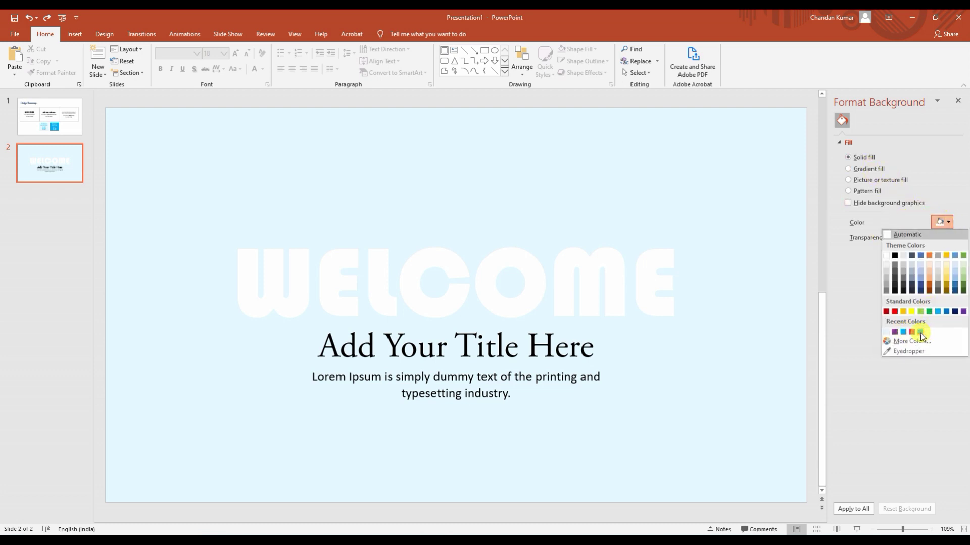
pyautogui.click(920, 333)
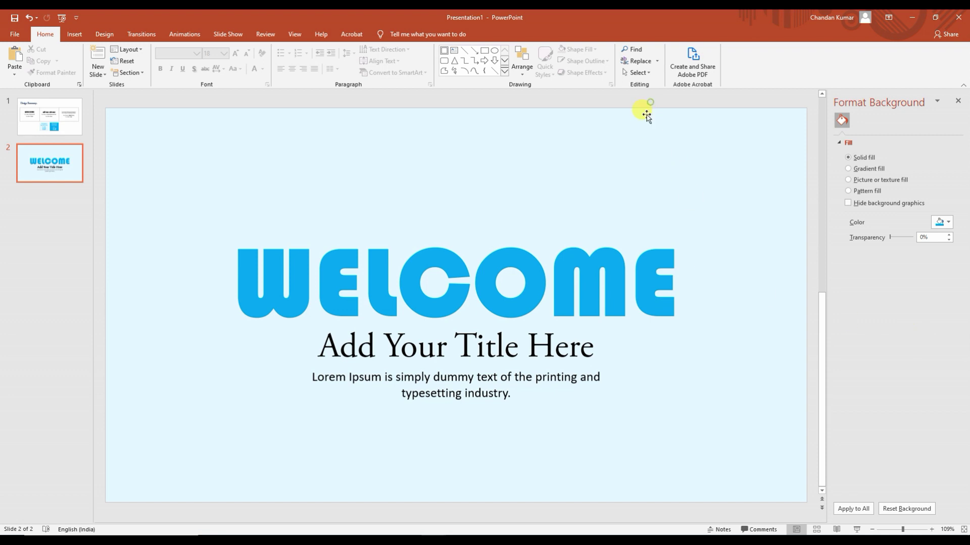
# Shift the pale overlay to peek at the blue underneath, then undo the move.
pyautogui.click(608, 112)
pyautogui.moveTo(608, 112); pyautogui.dragTo(664, 318)
pyautogui.hotkey('ctrl', 'z')
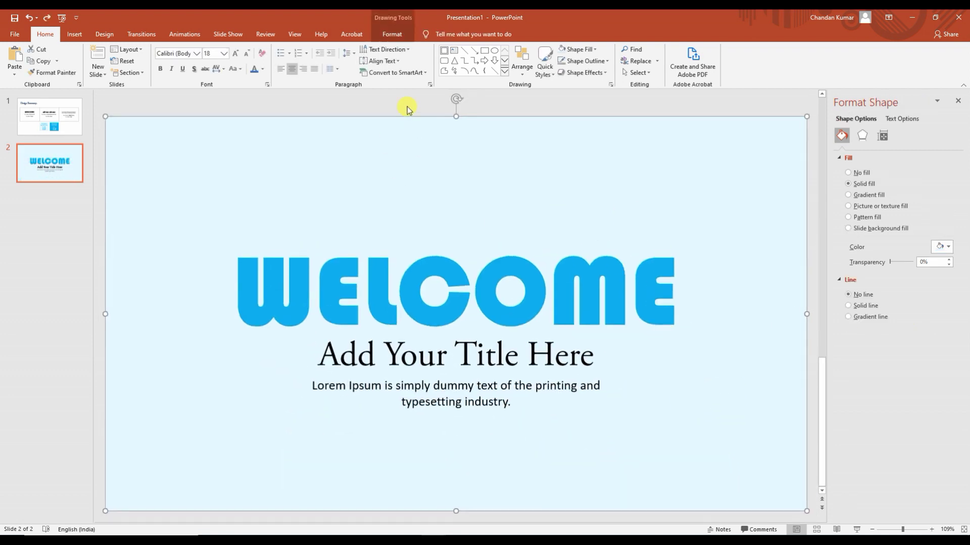
pyautogui.click(407, 107)
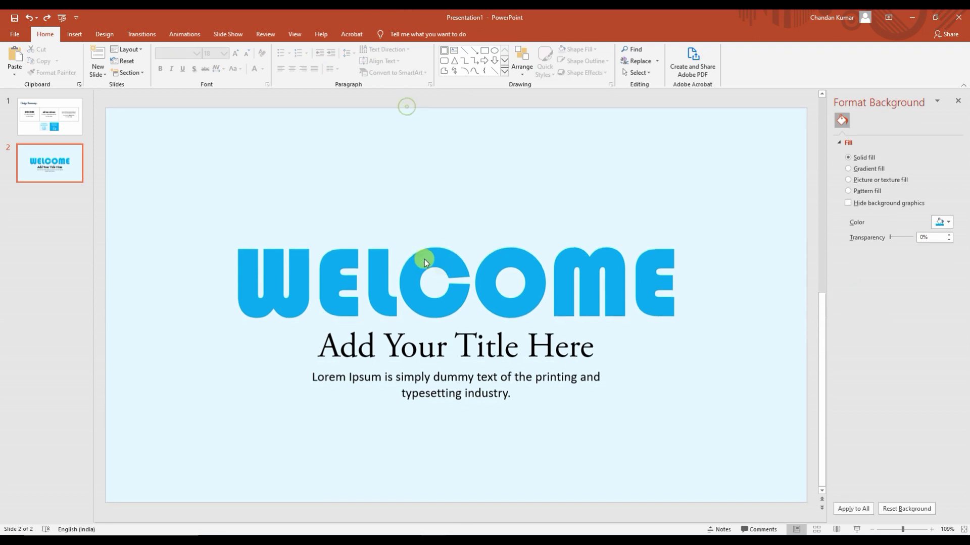
pyautogui.click(80, 36)
# Insert the BG pic image from the Desktop, centred on slide 2.
pyautogui.click(77, 66)
pyautogui.moveTo(248, 133); pyautogui.dragTo(364, 127)
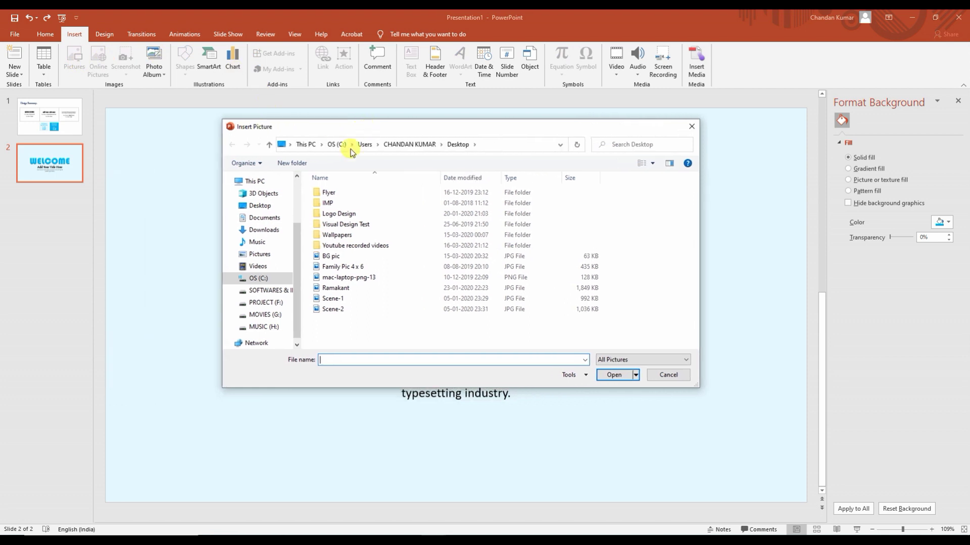
pyautogui.click(269, 207)
pyautogui.click(666, 211)
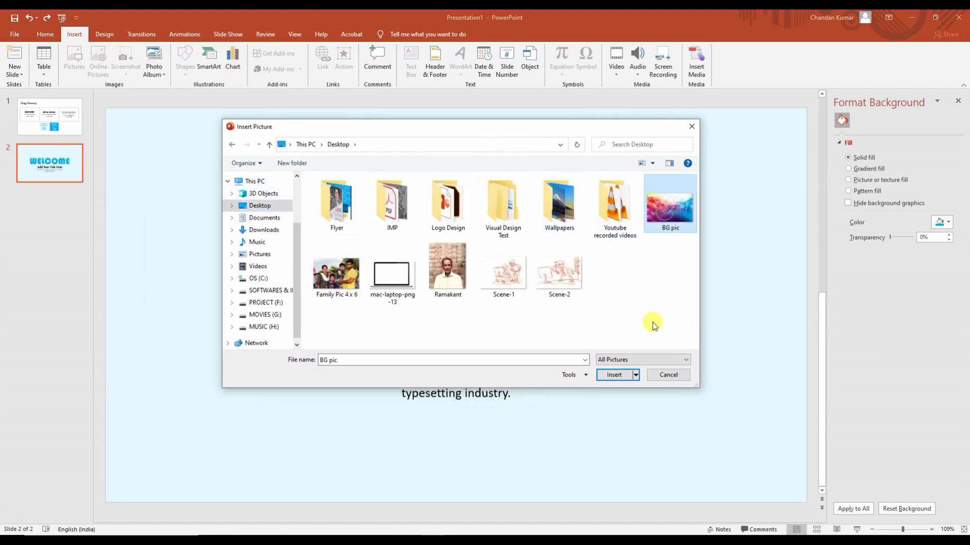
pyautogui.click(613, 375)
pyautogui.moveTo(605, 277); pyautogui.dragTo(606, 254)
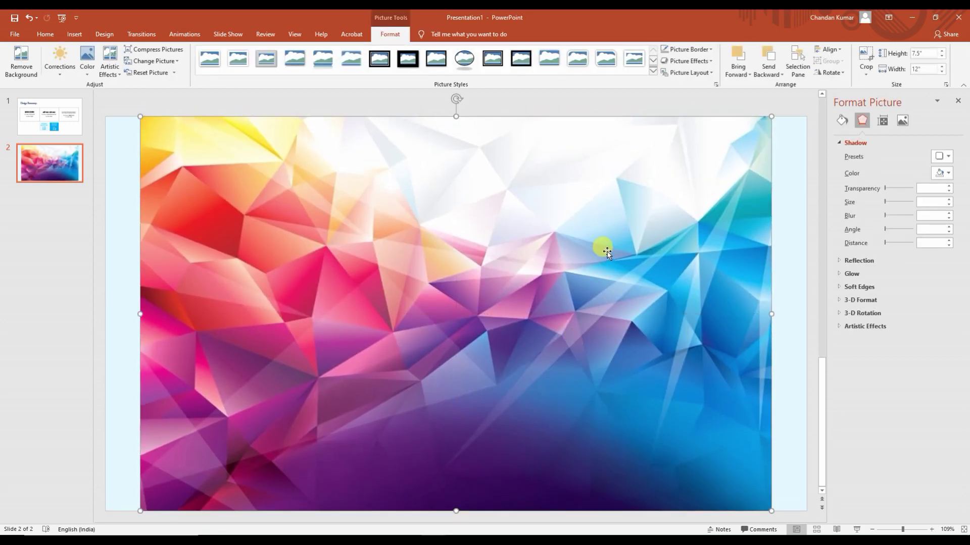
# Send the BG pic picture behind everything else on the slide.
pyautogui.rightClick(607, 254)
pyautogui.click(643, 347)
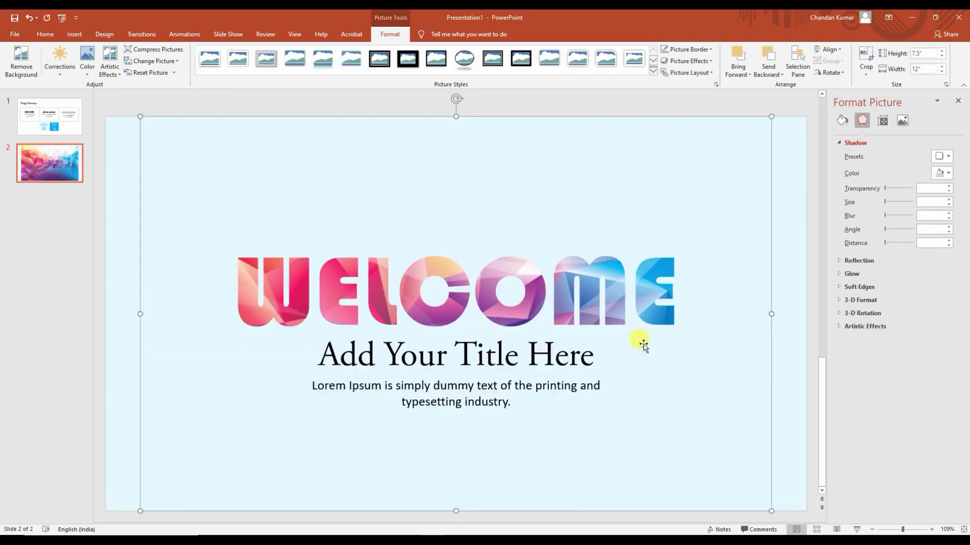
pyautogui.click(398, 102)
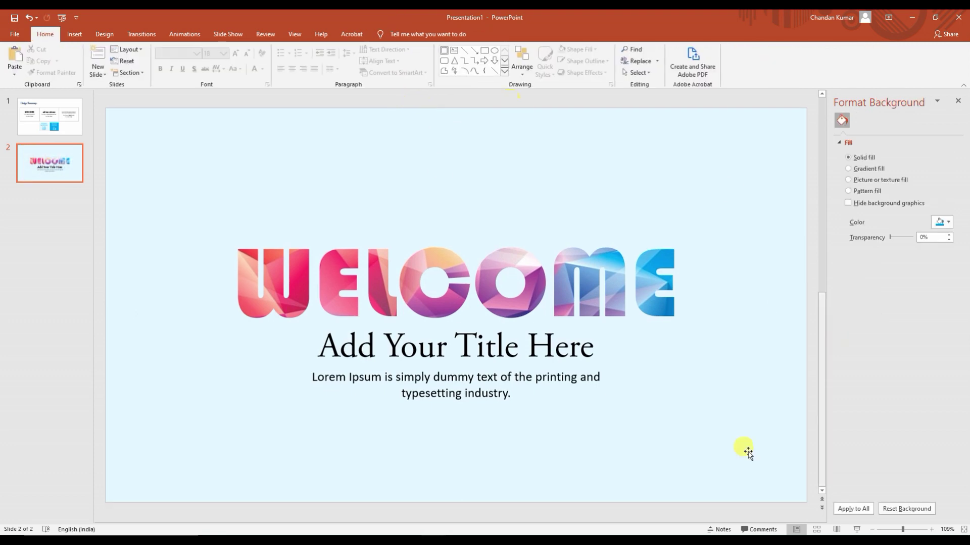
# Switch the overlay's solid fill to the bottom-left light dotted pattern fill.
pyautogui.click(757, 278)
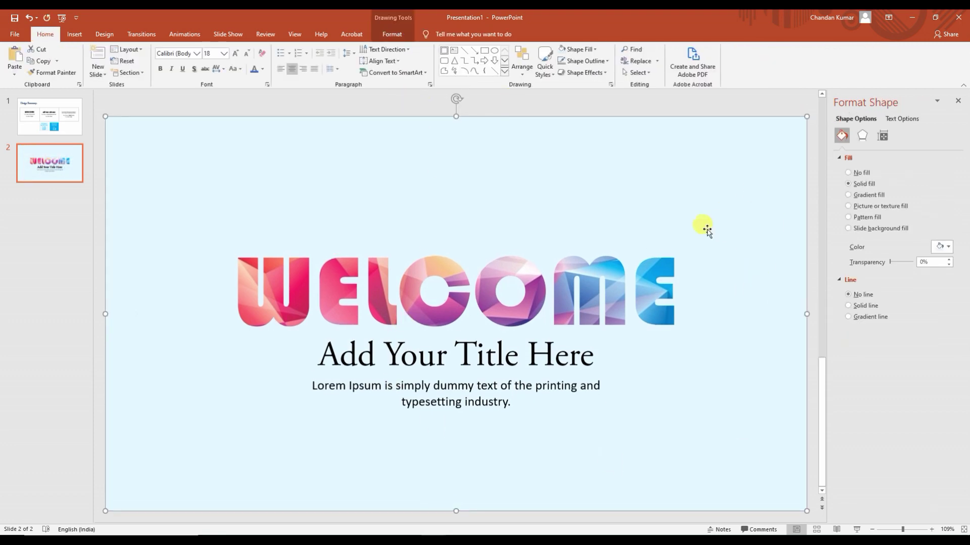
pyautogui.click(856, 218)
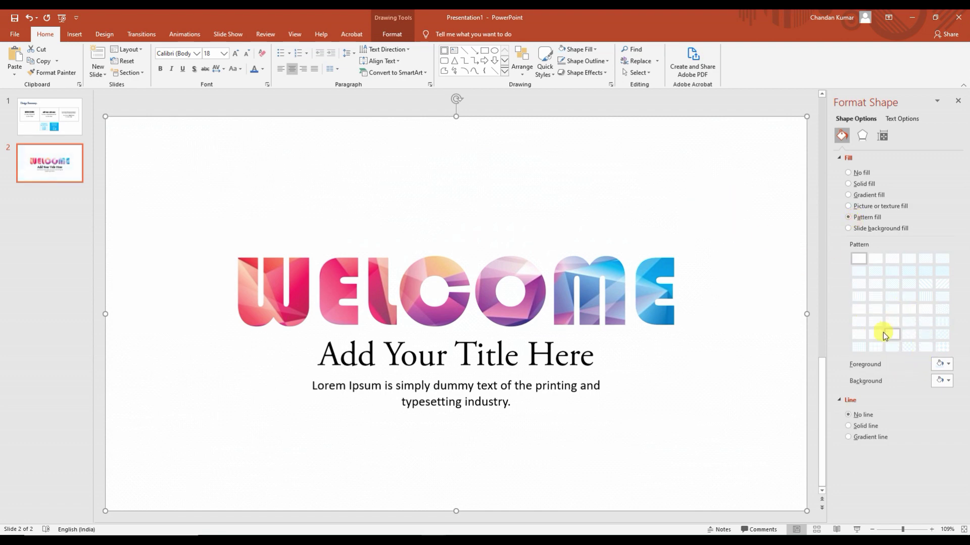
pyautogui.click(858, 348)
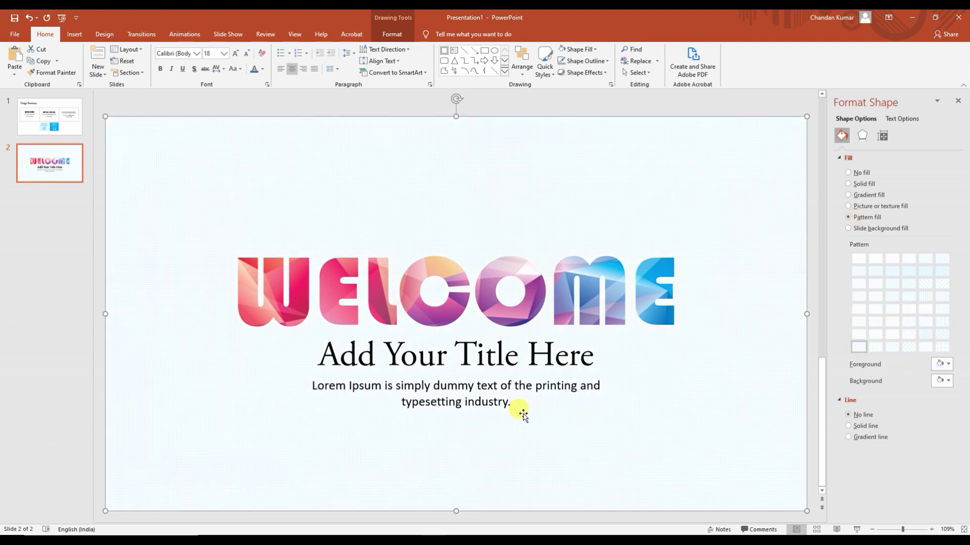
pyautogui.click(532, 108)
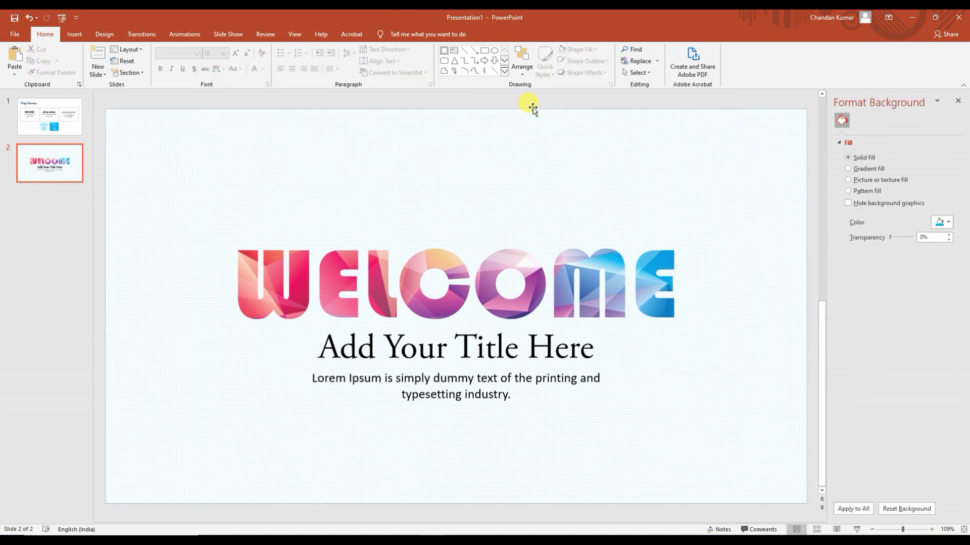
# Apply a dark blue font colour to the 'Add Your Title Here' title box.
pyautogui.click(437, 352)
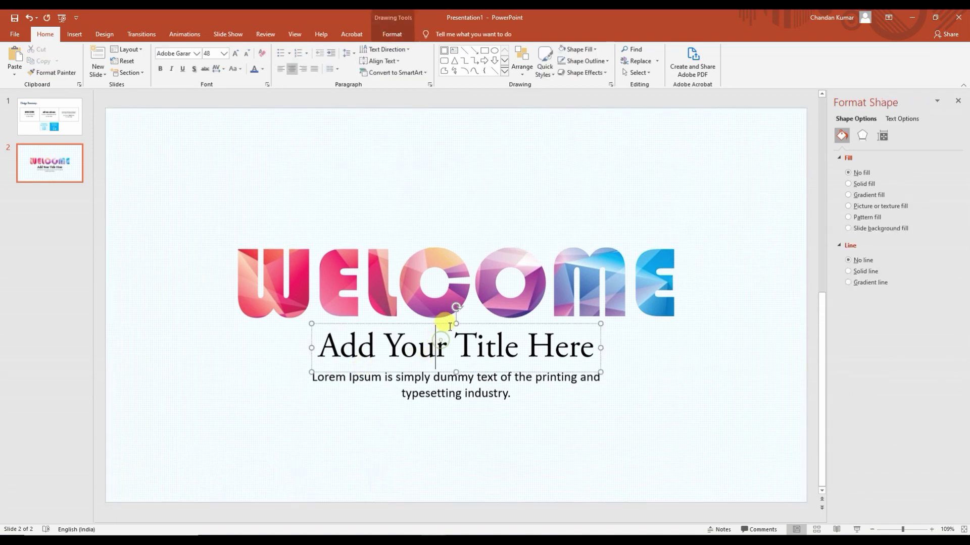
pyautogui.click(444, 323)
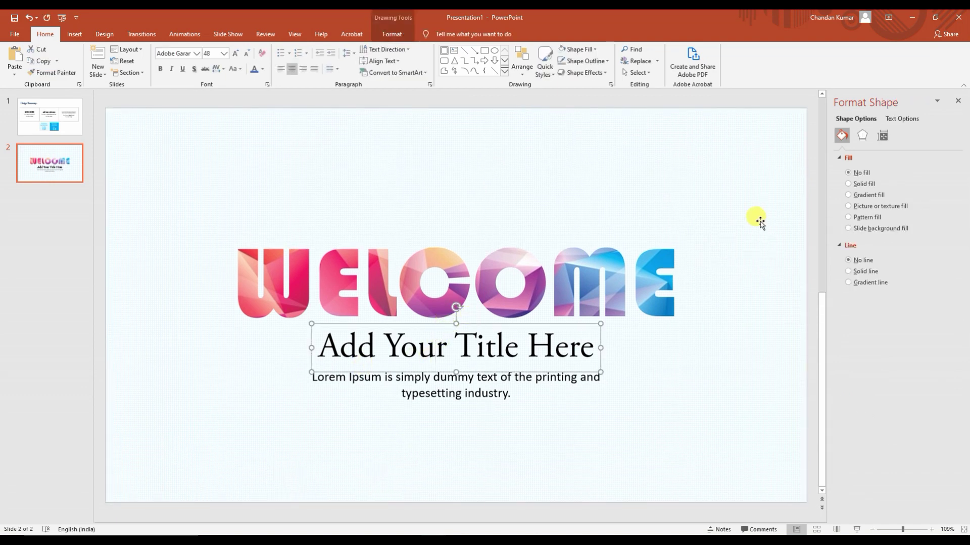
pyautogui.click(263, 69)
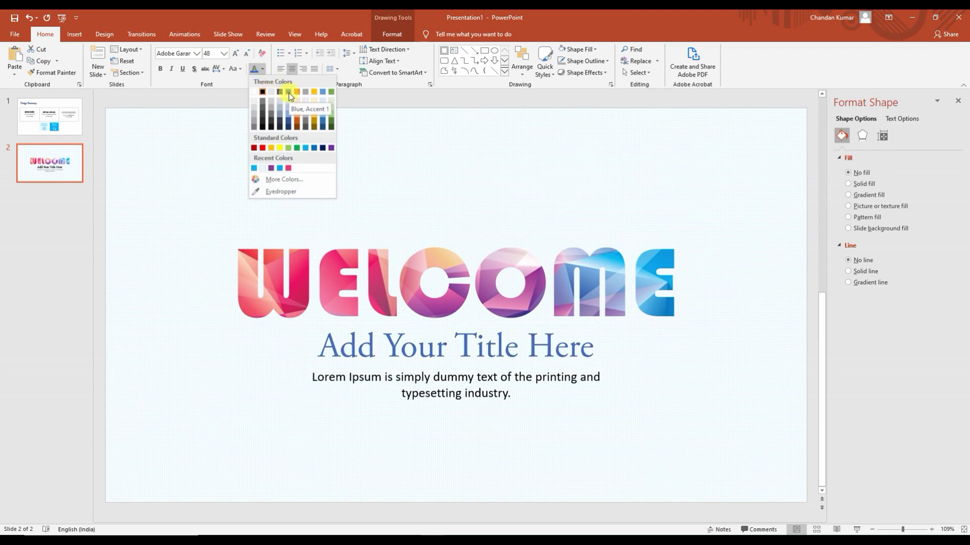
pyautogui.click(289, 123)
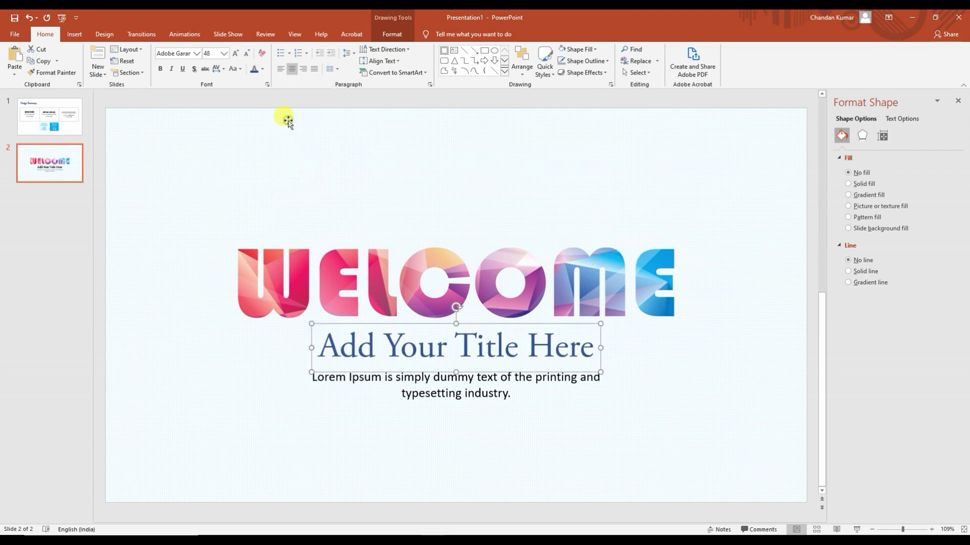
pyautogui.click(488, 102)
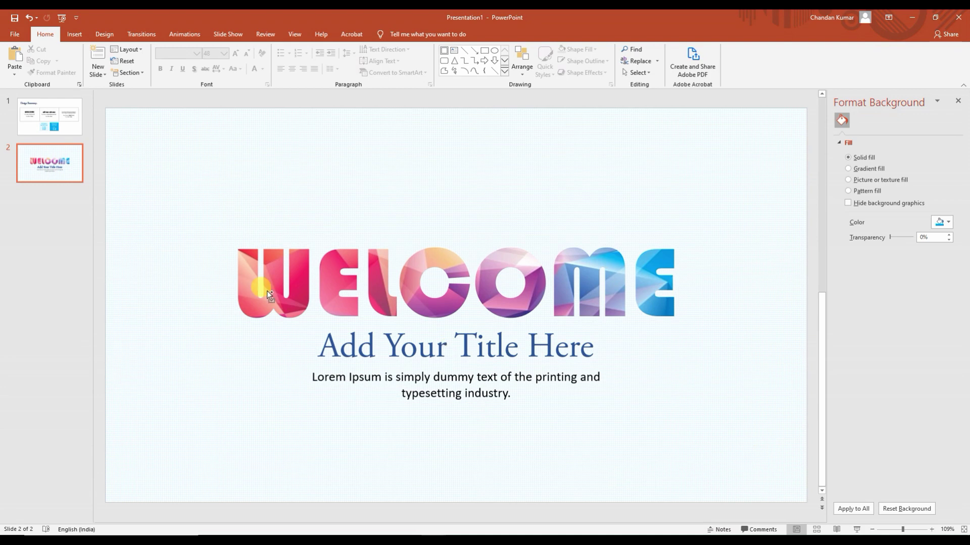
# Draw an 8.59" straight horizontal line beneath the Lorem Ipsum subtitle.
pyautogui.click(75, 34)
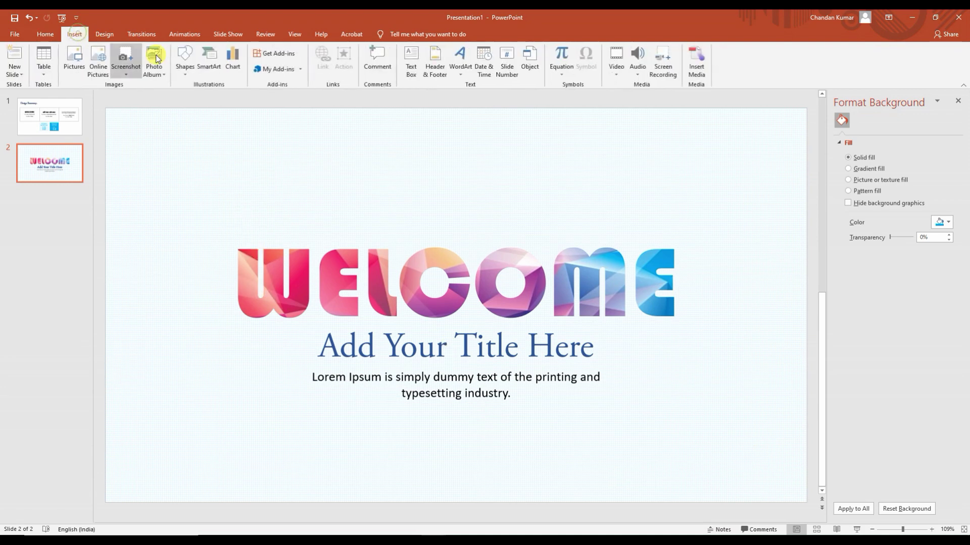
pyautogui.click(185, 63)
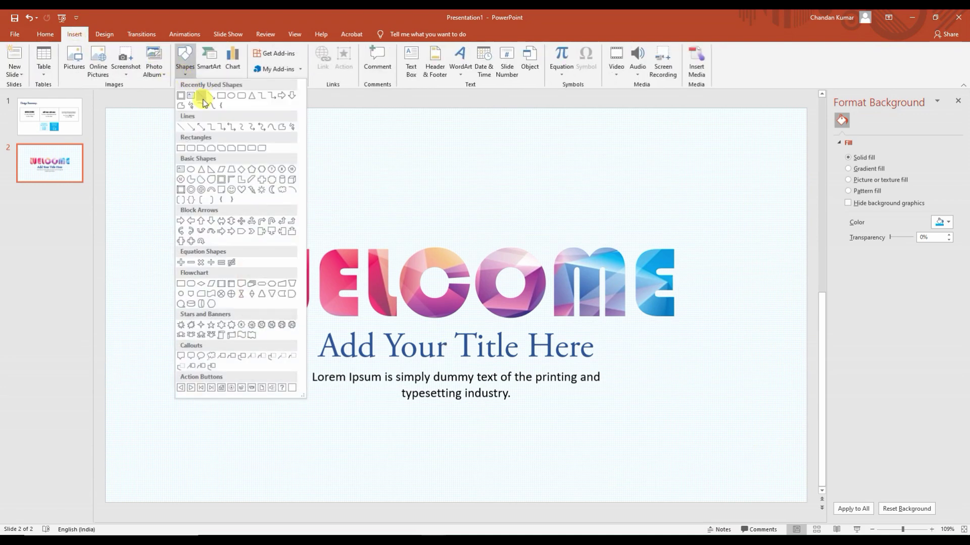
pyautogui.click(202, 96)
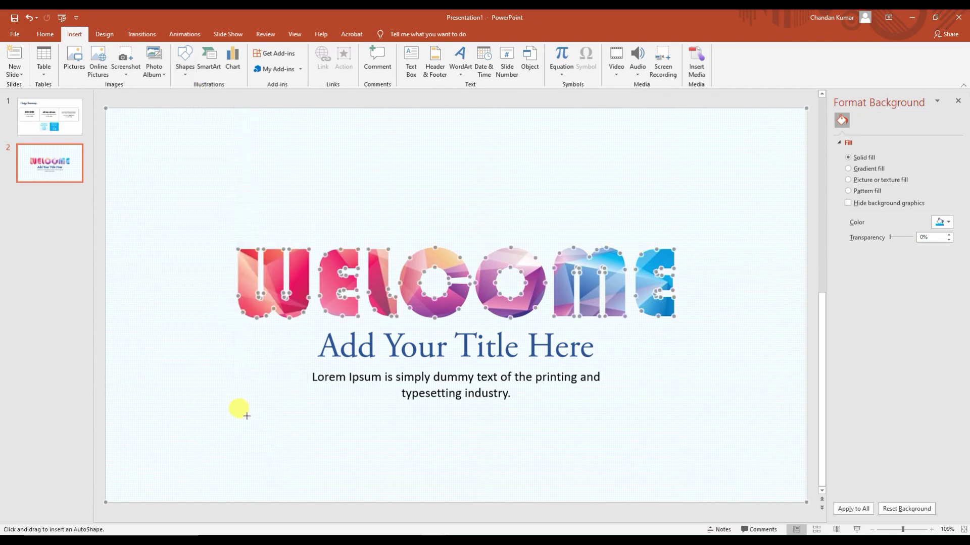
pyautogui.moveTo(233, 422); pyautogui.dragTo(682, 421)
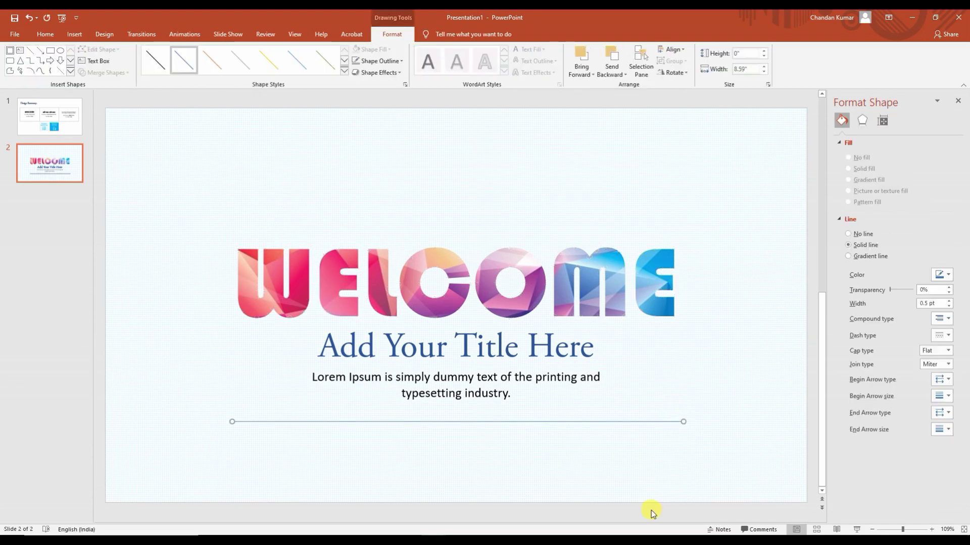
pyautogui.click(641, 421)
# Make the divider line dashed and 1.5 pt wide.
pyautogui.click(942, 338)
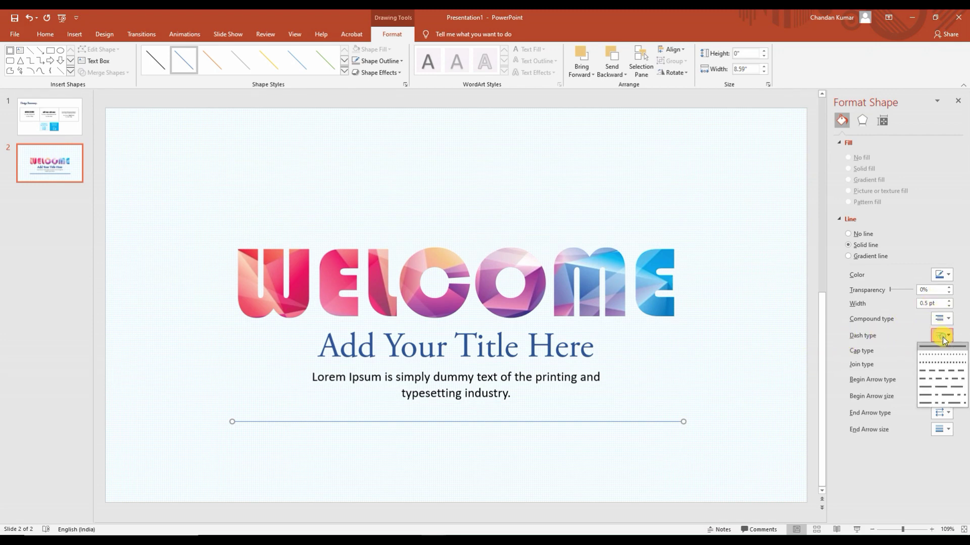
pyautogui.click(937, 363)
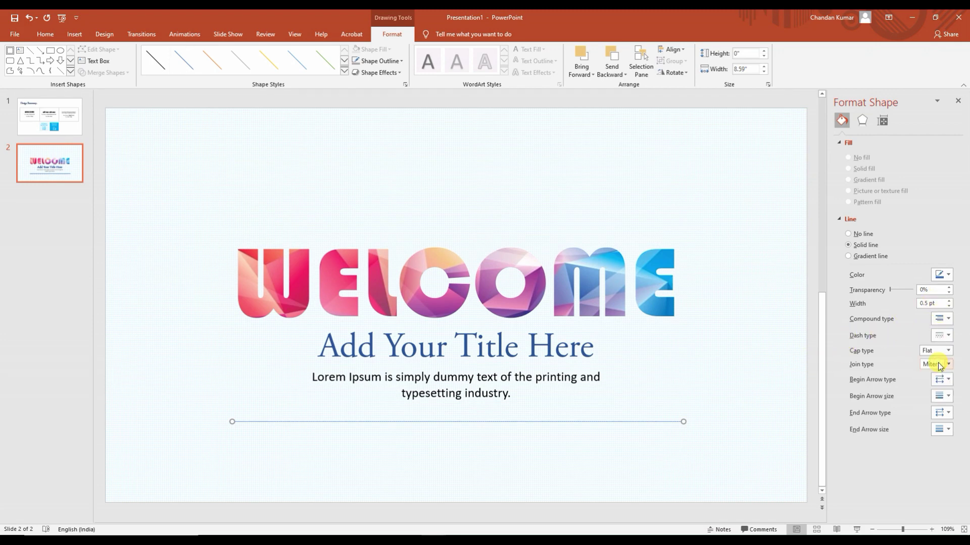
pyautogui.click(949, 302)
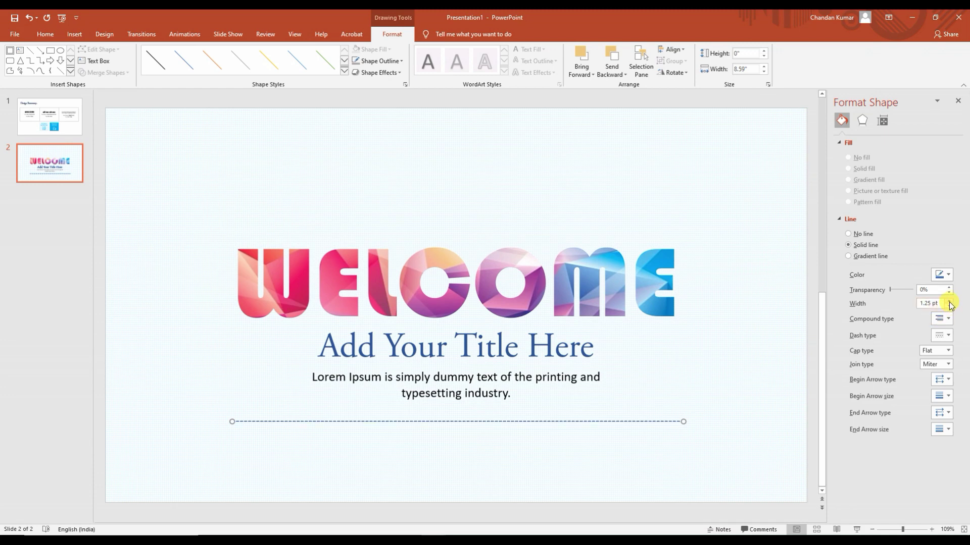
# Set the divider's start and end arrowhead styles.
pyautogui.click(949, 380)
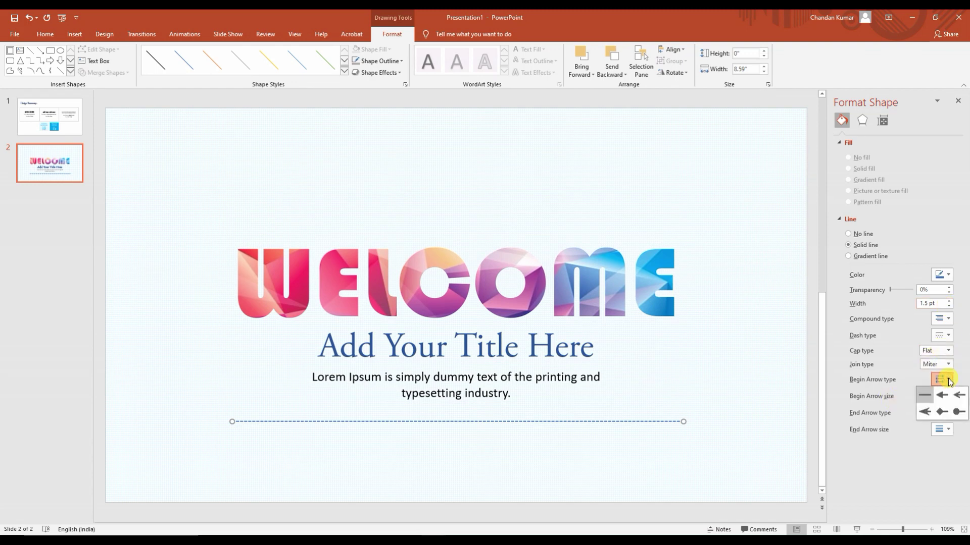
pyautogui.click(958, 411)
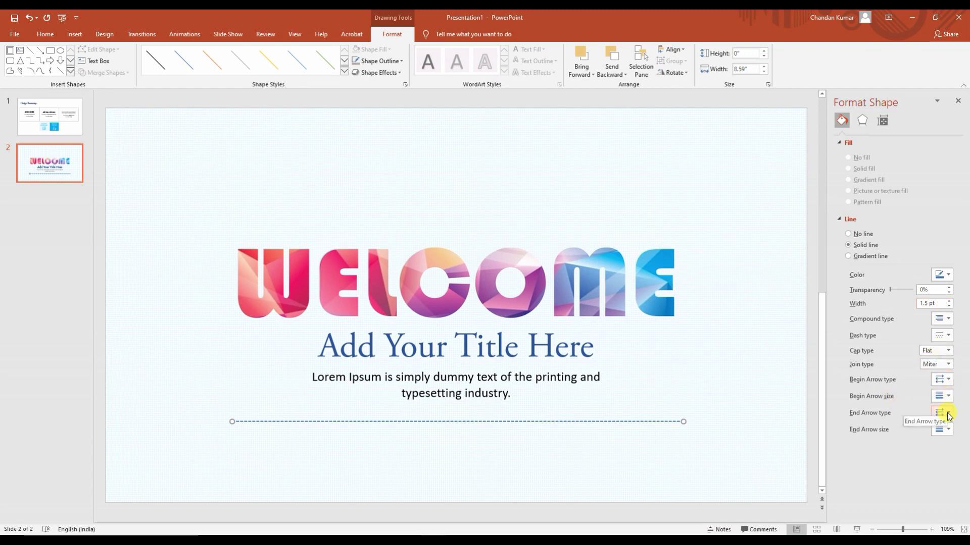
pyautogui.click(948, 413)
pyautogui.click(958, 444)
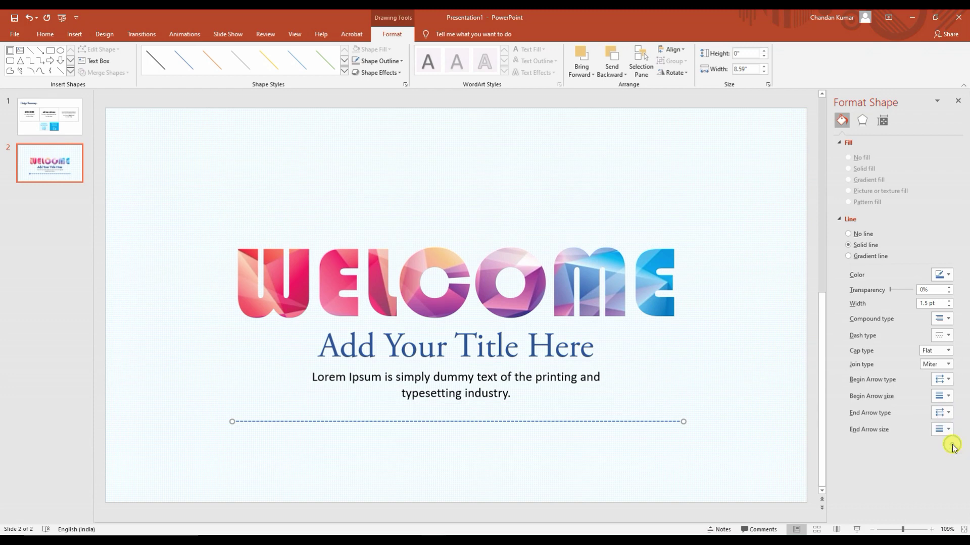
pyautogui.click(717, 514)
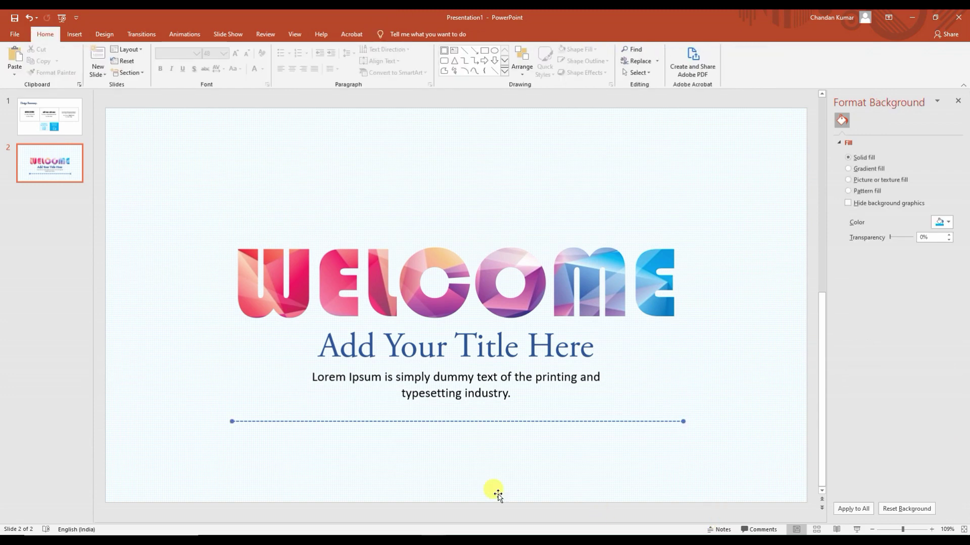
# Widen the Lorem Ipsum box on both sides to one line and raise the dashed line beneath it.
pyautogui.click(492, 421)
pyautogui.moveTo(492, 422); pyautogui.dragTo(493, 419)
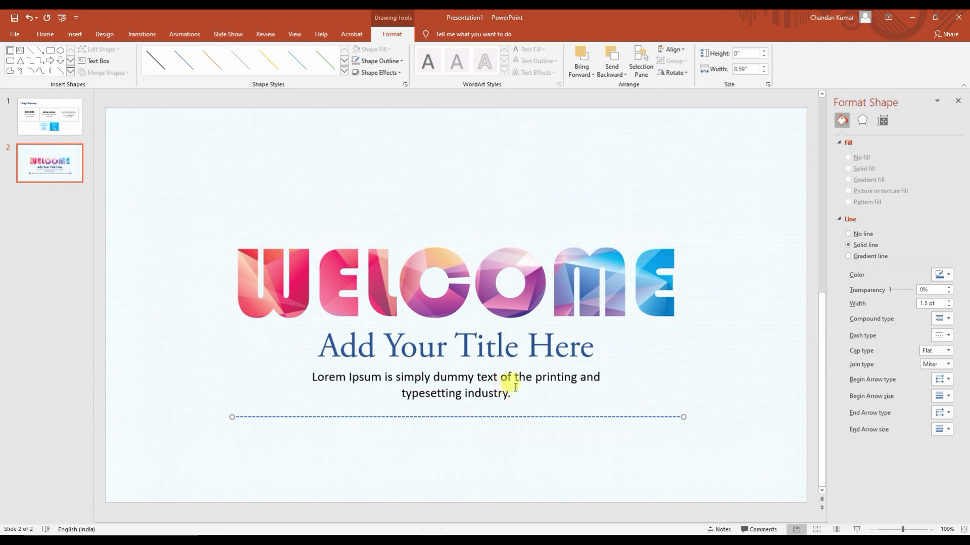
pyautogui.click(591, 378)
pyautogui.moveTo(283, 381); pyautogui.dragTo(231, 379)
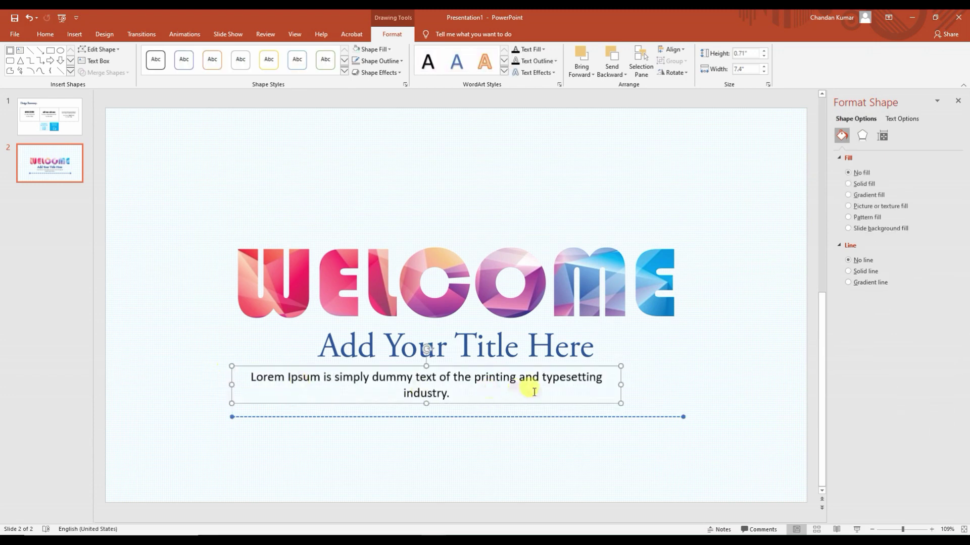
pyautogui.moveTo(622, 384); pyautogui.dragTo(683, 383)
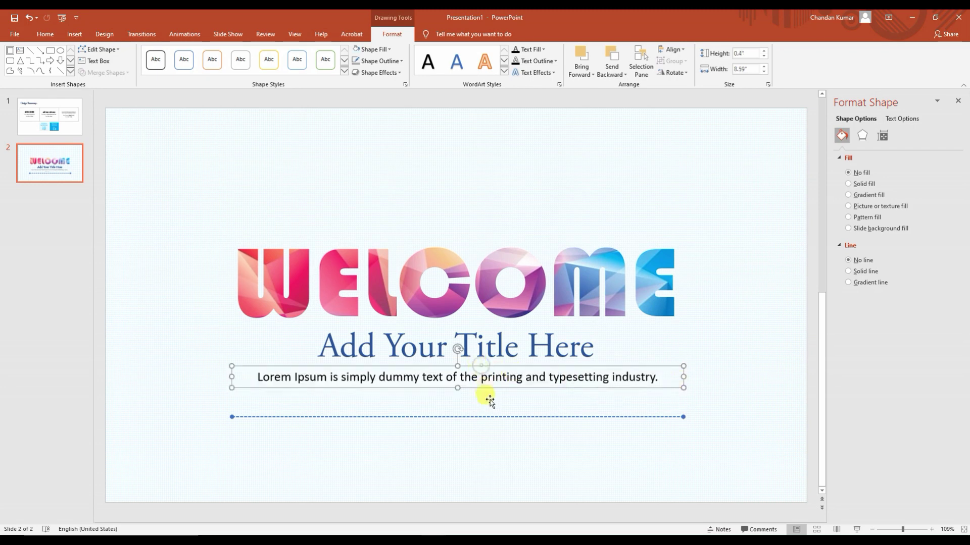
pyautogui.moveTo(479, 416); pyautogui.dragTo(484, 404)
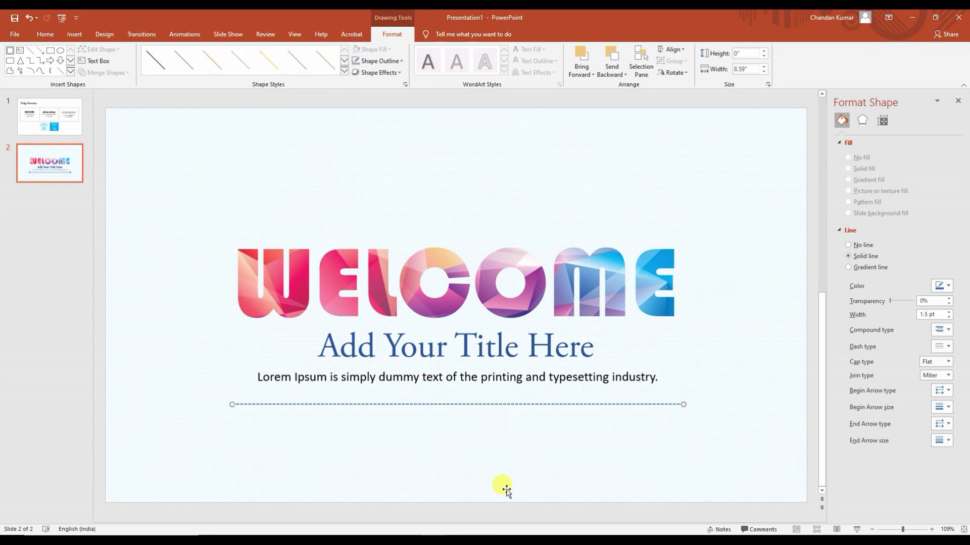
pyautogui.click(504, 512)
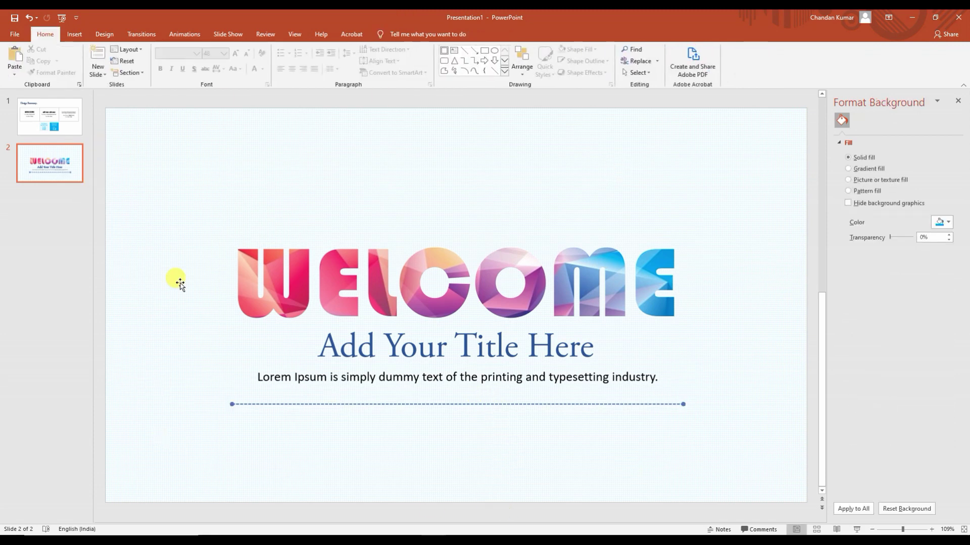
# Give the pale overlay a Fly In entrance From Top, starting After Previous.
pyautogui.click(268, 172)
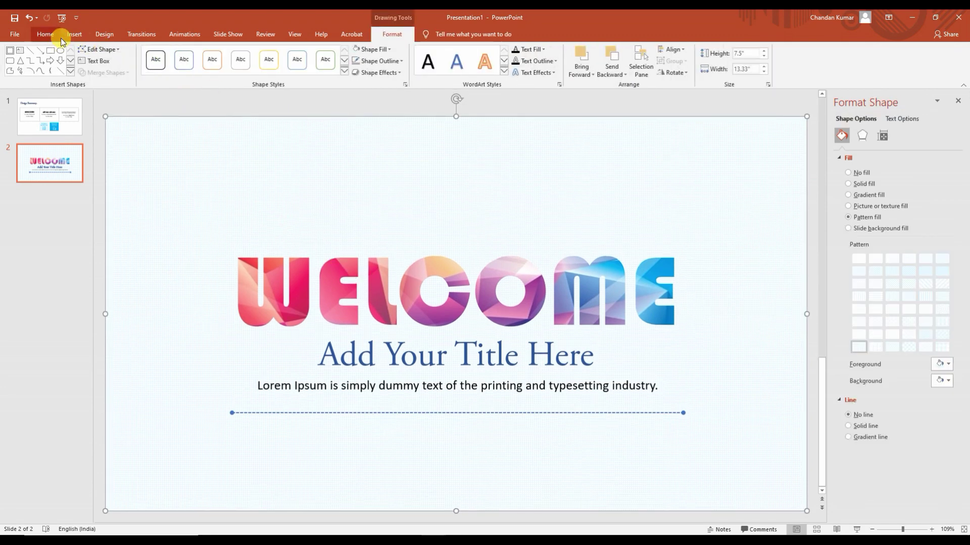
pyautogui.click(186, 35)
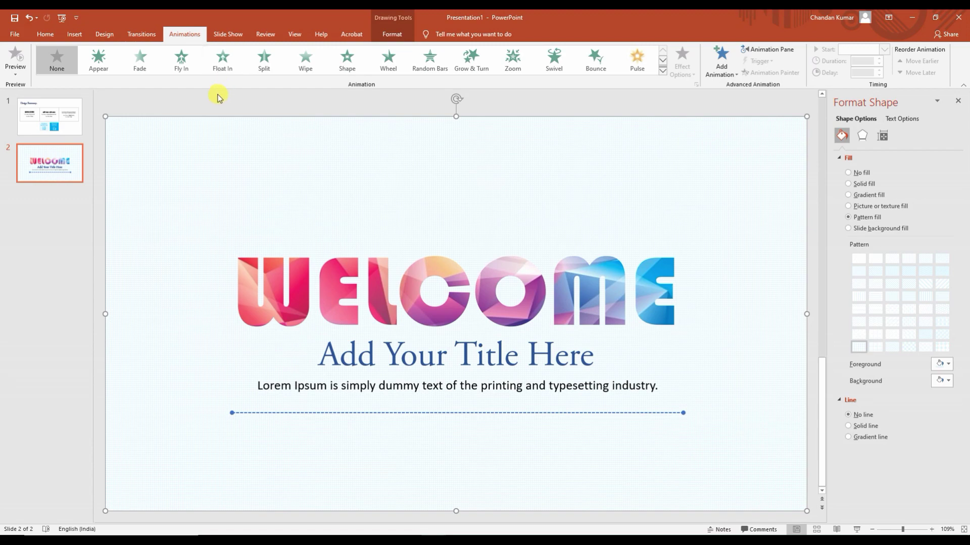
pyautogui.click(181, 58)
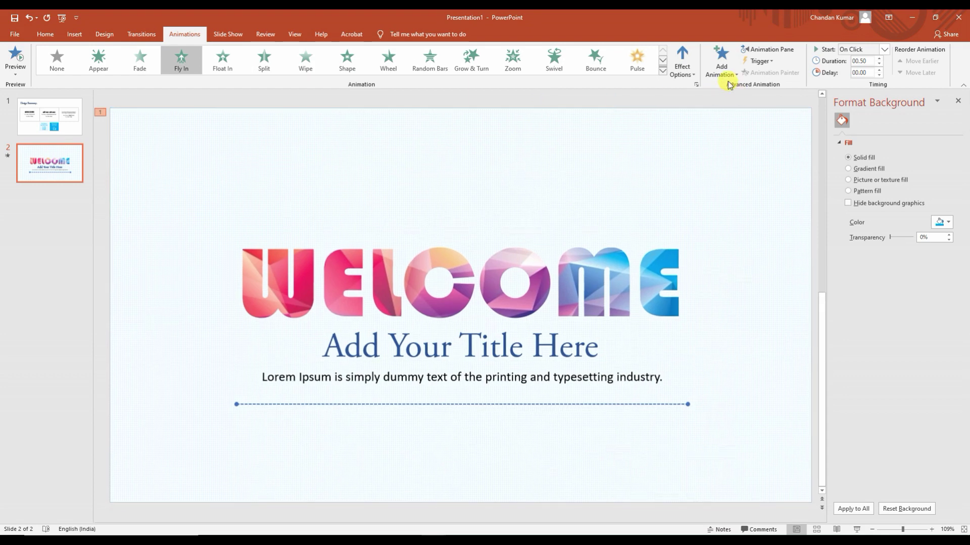
pyautogui.click(885, 50)
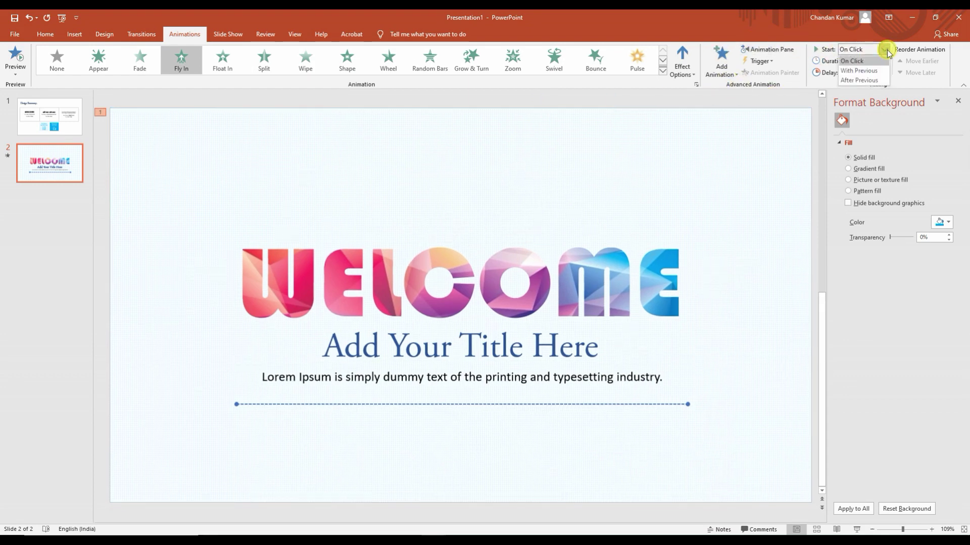
pyautogui.click(858, 80)
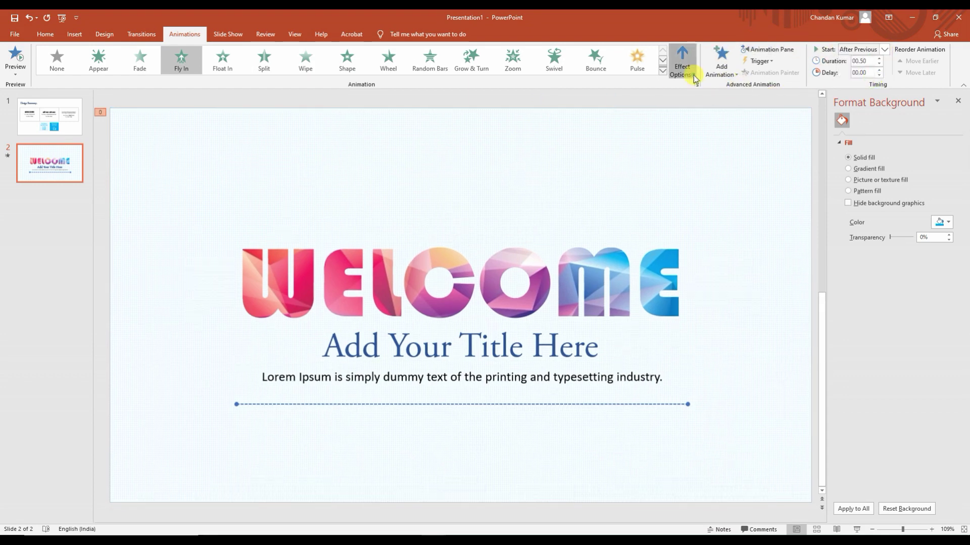
pyautogui.click(683, 68)
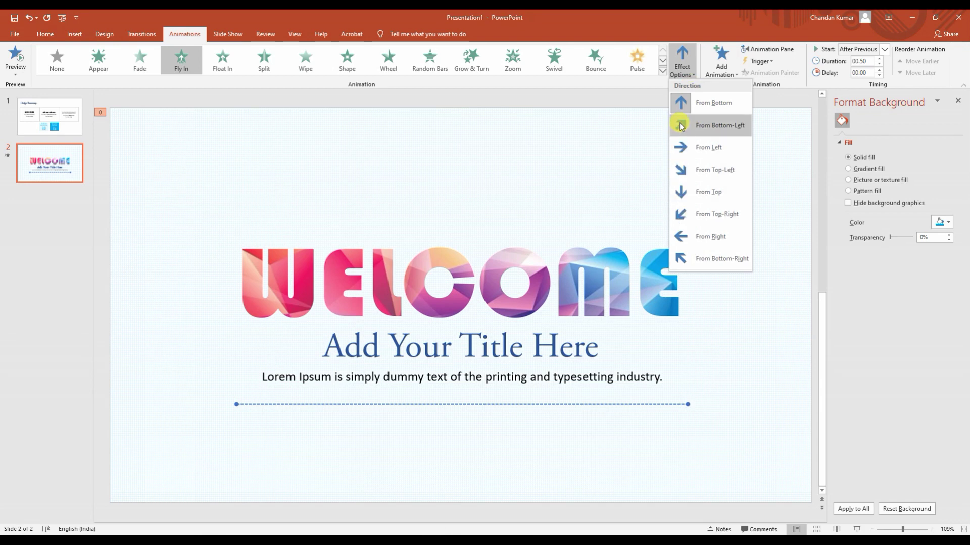
pyautogui.click(682, 197)
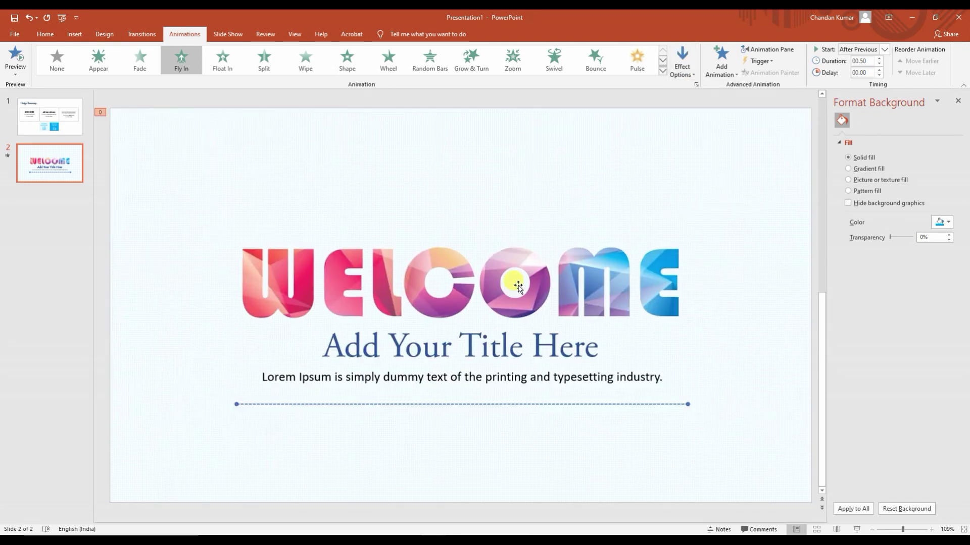
pyautogui.click(529, 265)
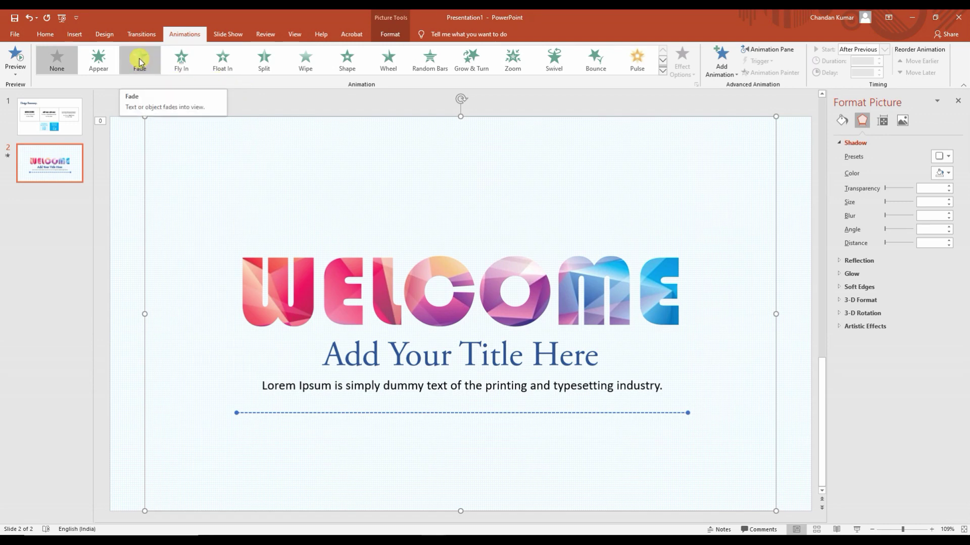
# Give the WELCOME picture a Split entrance, Vertical Out, starting After Previous.
pyautogui.click(139, 59)
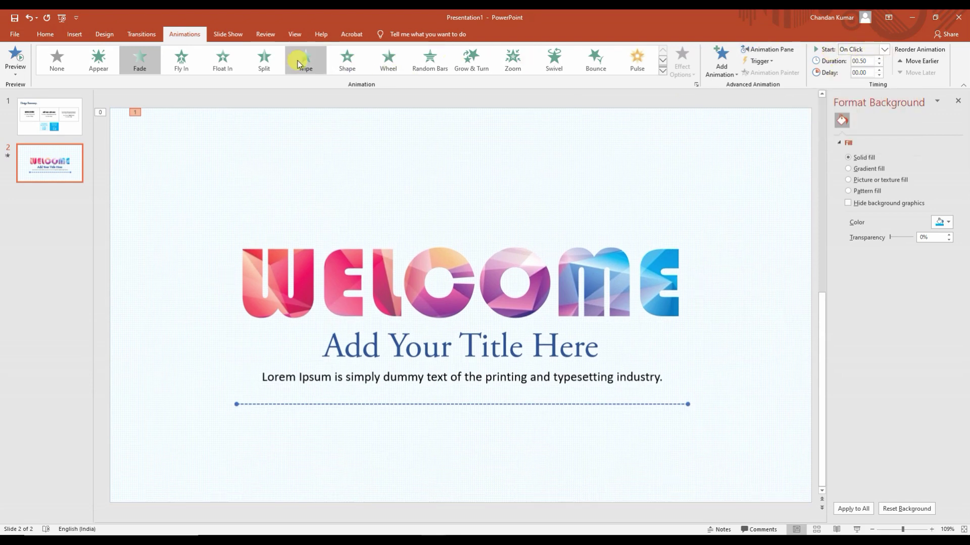
pyautogui.click(264, 60)
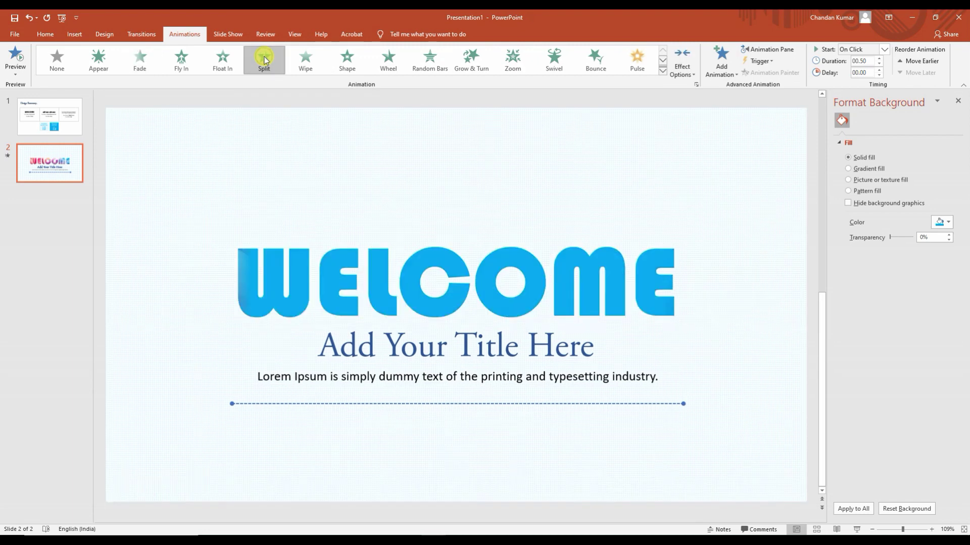
pyautogui.click(687, 69)
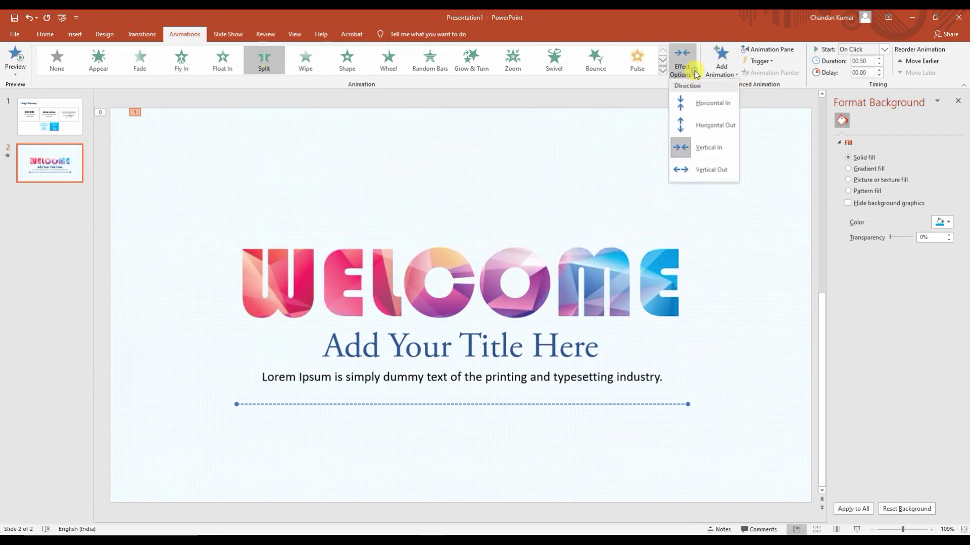
pyautogui.click(684, 170)
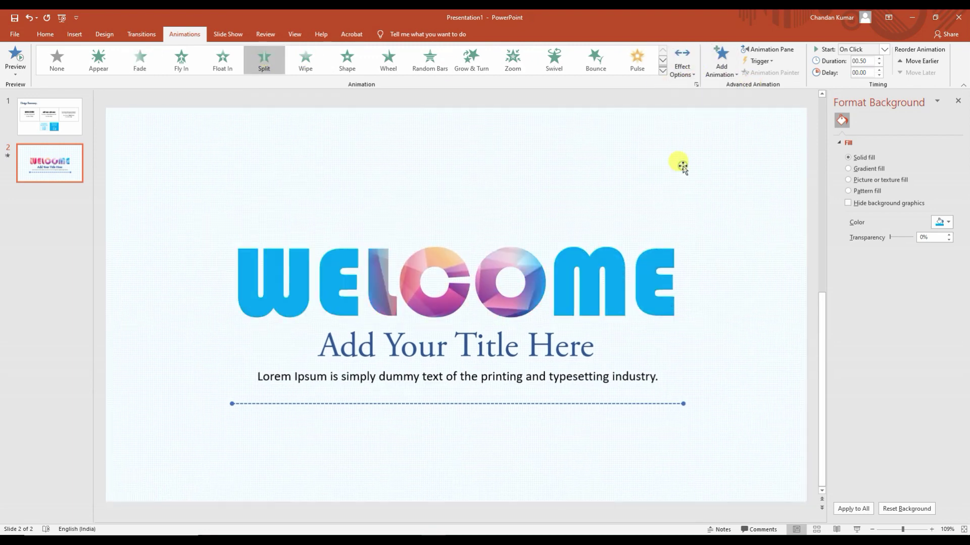
pyautogui.click(884, 49)
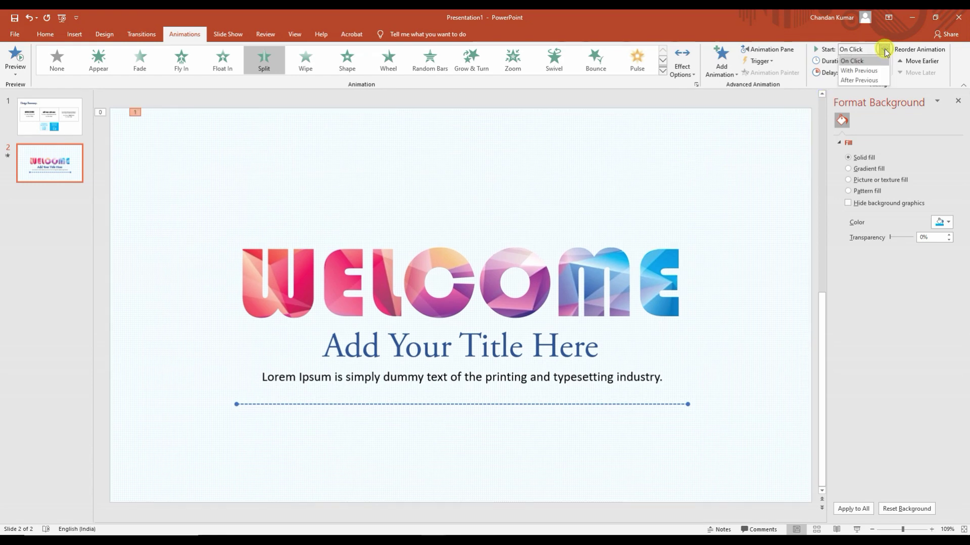
pyautogui.click(864, 81)
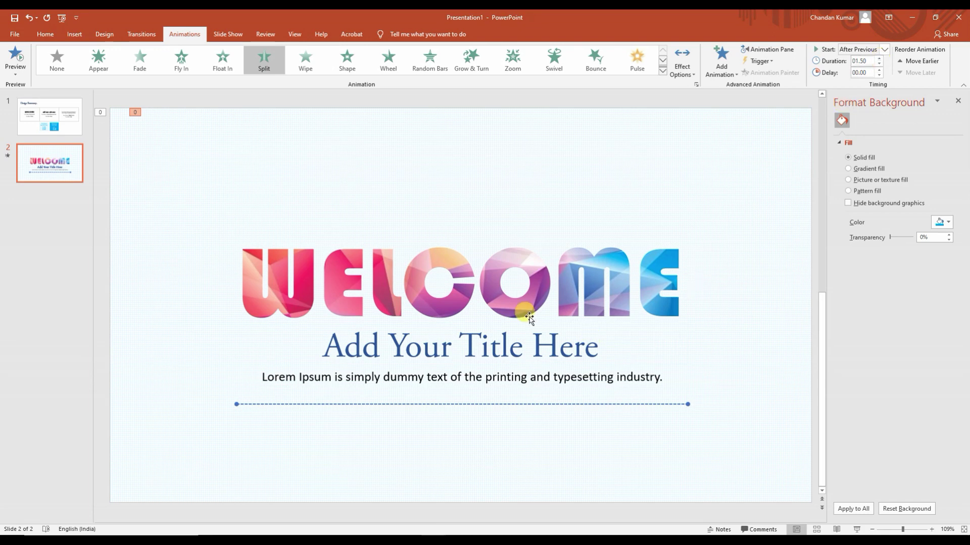
pyautogui.click(545, 348)
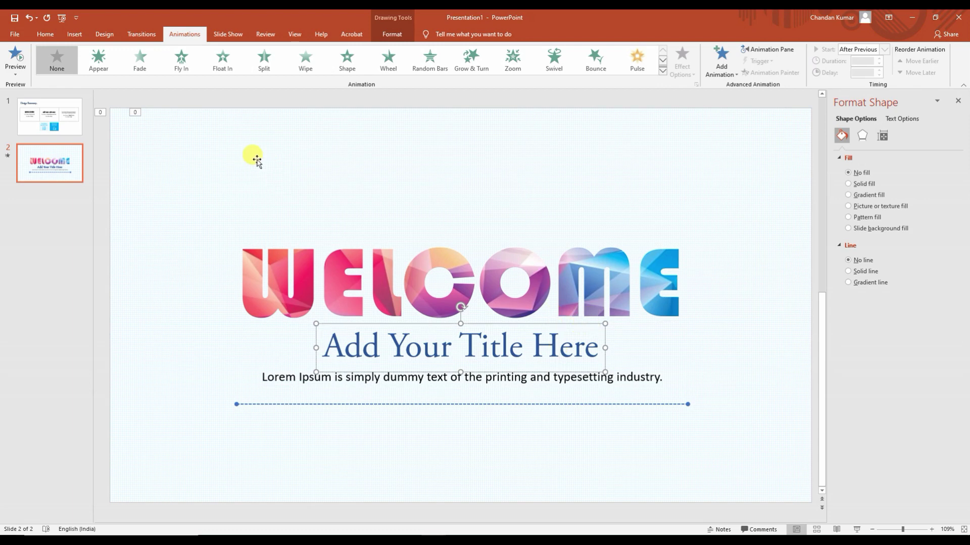
# Give the title a Float In entrance, Float Down, starting After Previous.
pyautogui.click(222, 57)
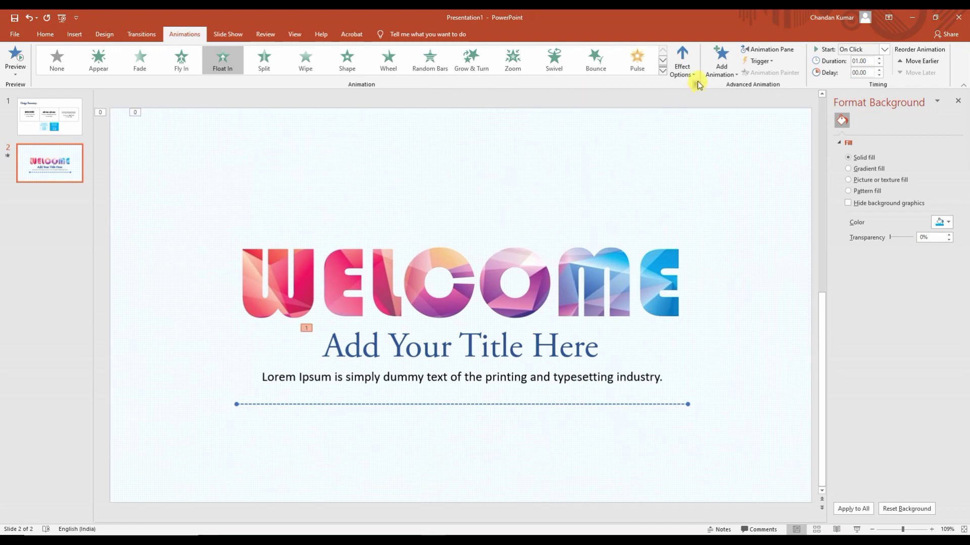
pyautogui.click(682, 65)
pyautogui.click(682, 126)
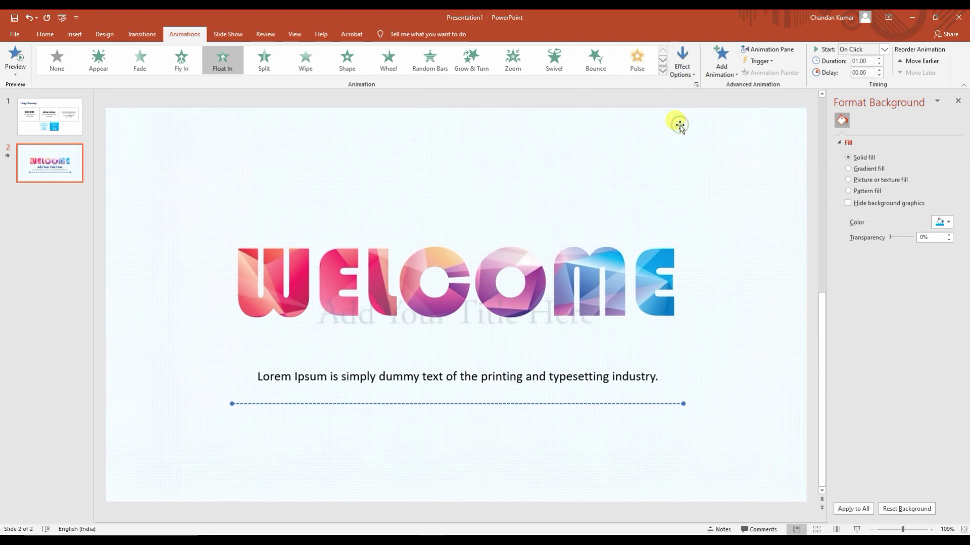
pyautogui.click(884, 50)
pyautogui.click(873, 79)
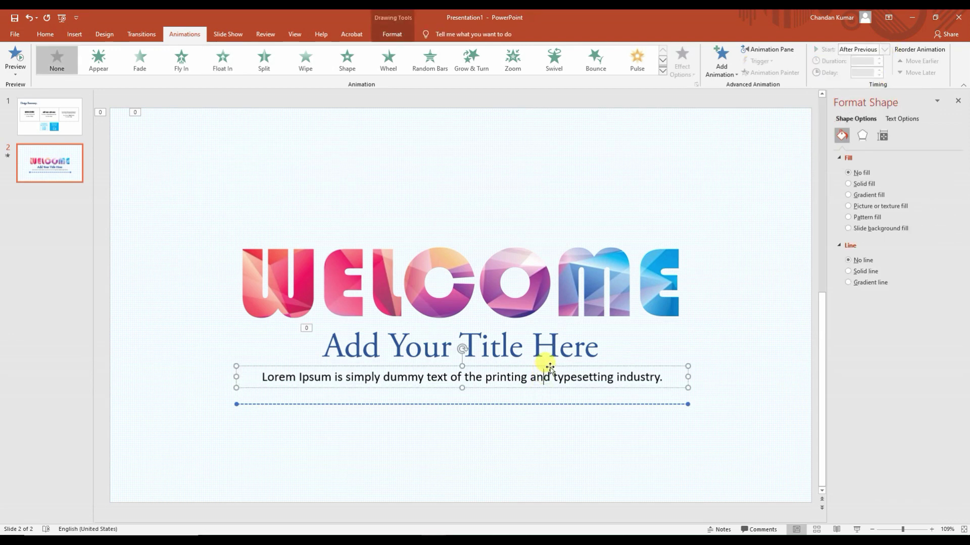
# Give the Lorem Ipsum subtitle a Fly In entrance starting With Previous.
pyautogui.click(180, 61)
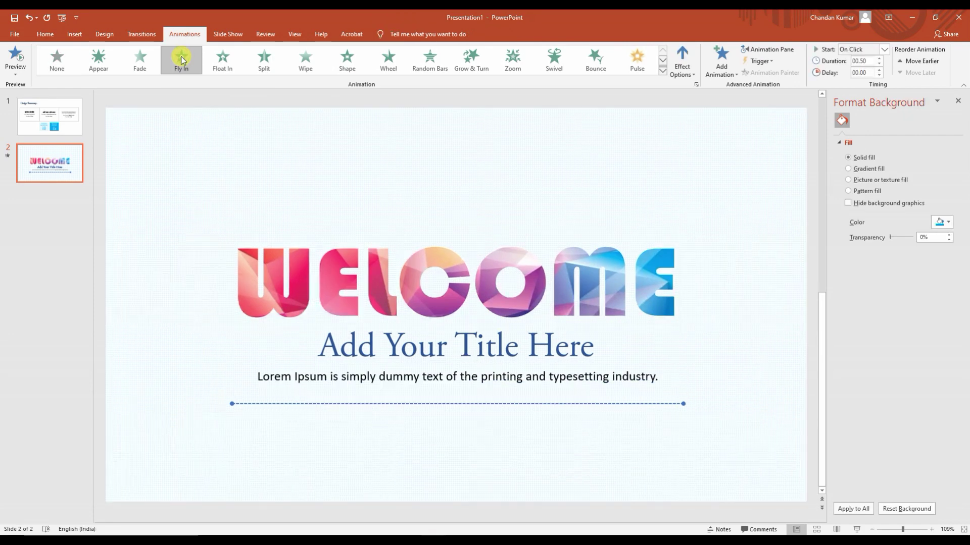
pyautogui.click(886, 50)
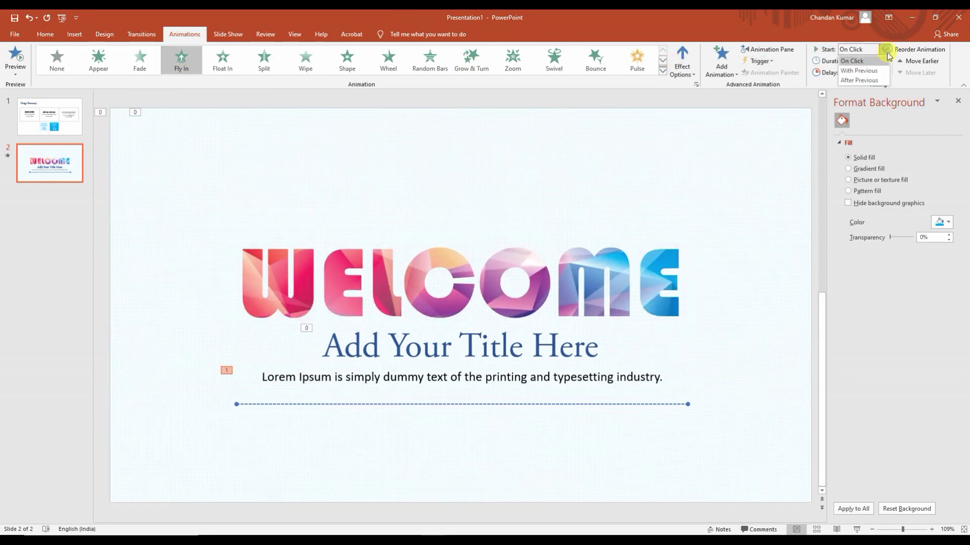
pyautogui.click(871, 72)
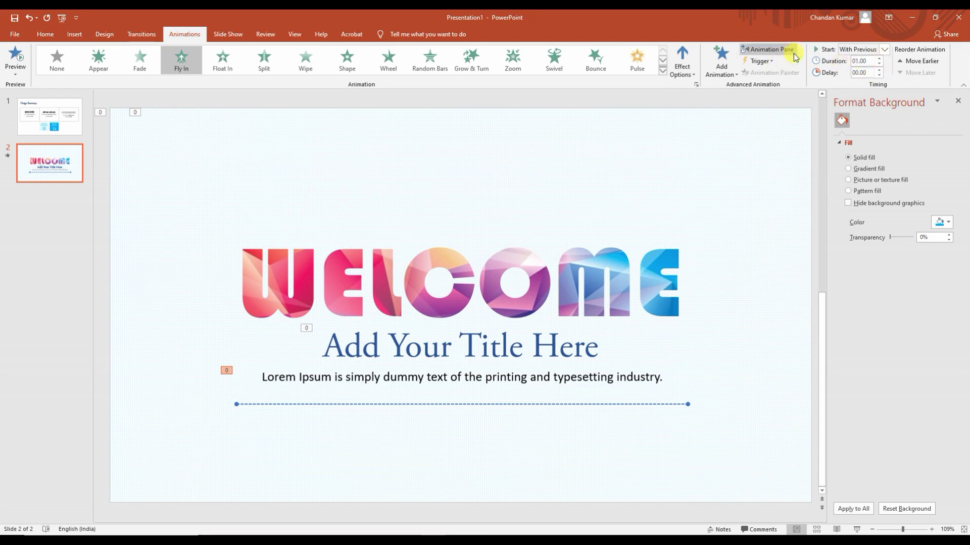
pyautogui.click(486, 404)
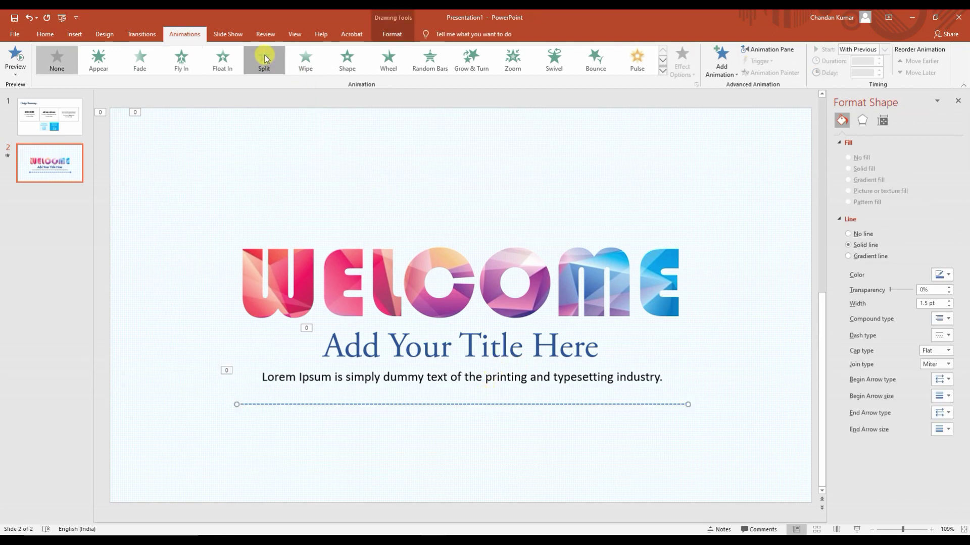
# Give the dashed divider a Vertical Out Split after the previous animation, then show the Animation Pane.
pyautogui.click(265, 56)
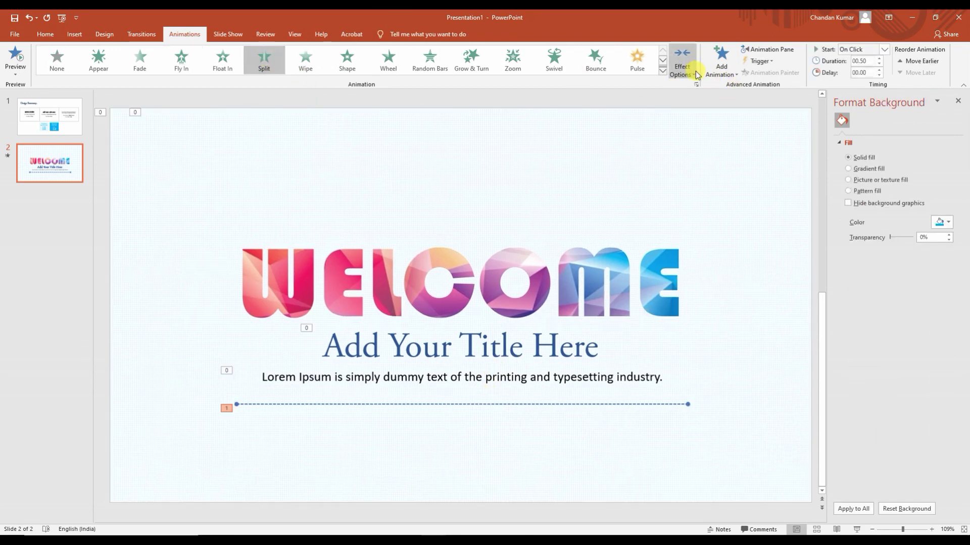
pyautogui.click(682, 63)
pyautogui.click(683, 168)
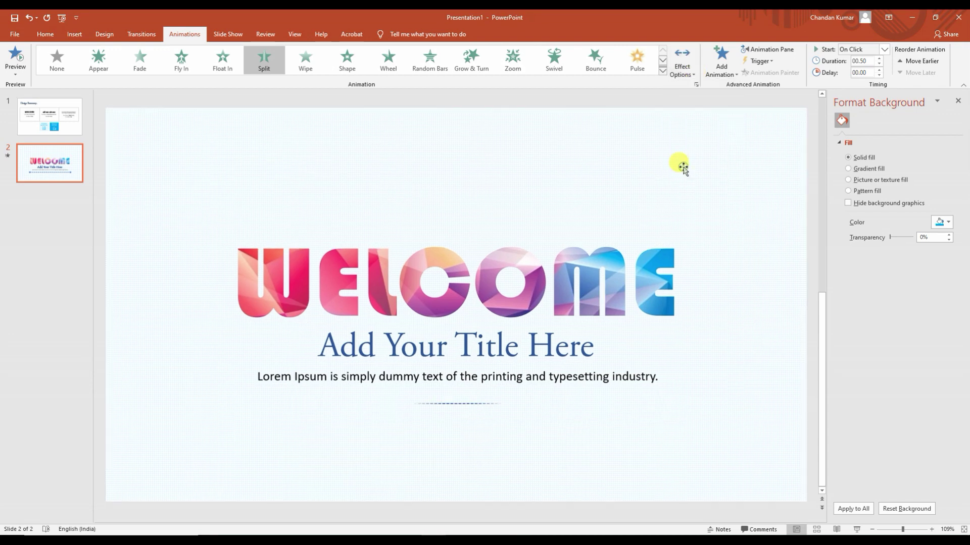
pyautogui.click(884, 49)
pyautogui.click(864, 80)
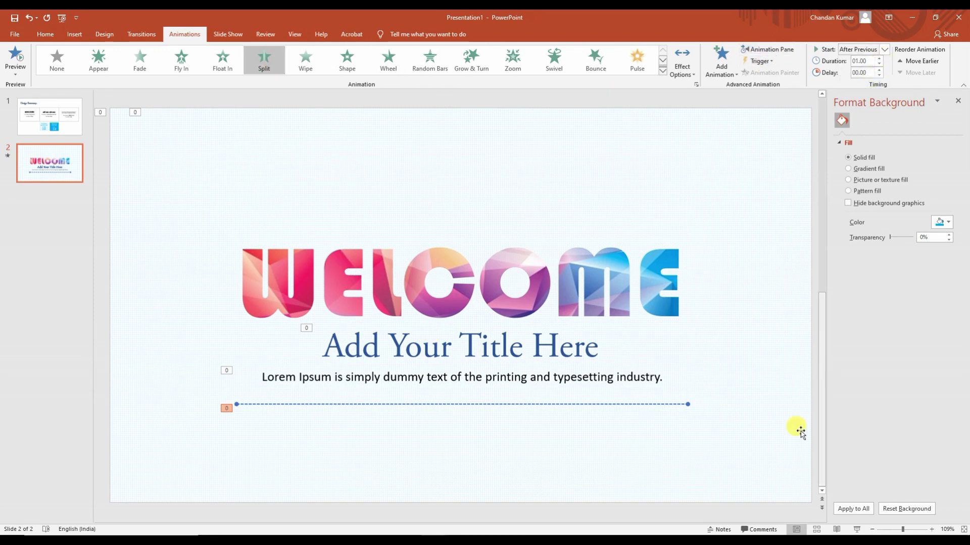
pyautogui.click(762, 50)
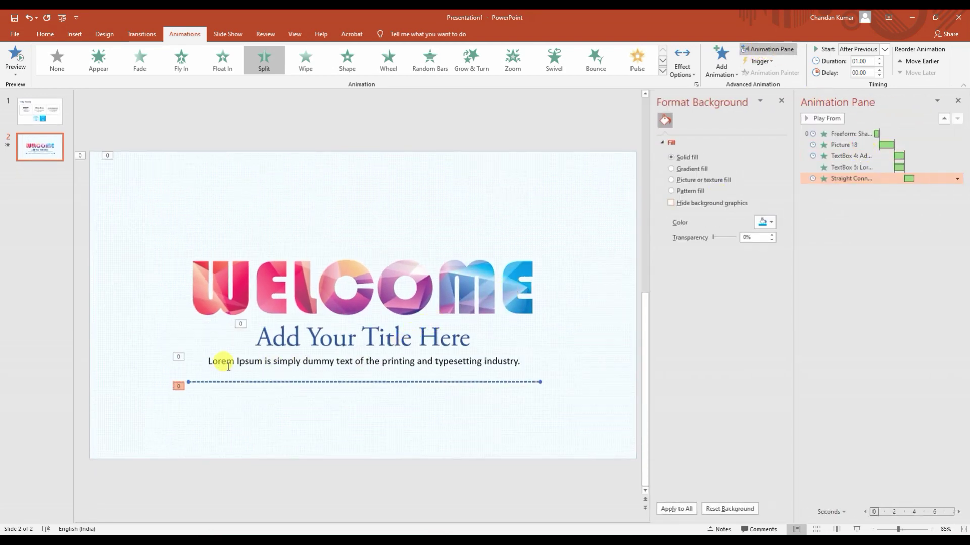
# Set a 1 sec smooth end on the TextBox 5 Fly In effect.
pyautogui.click(177, 358)
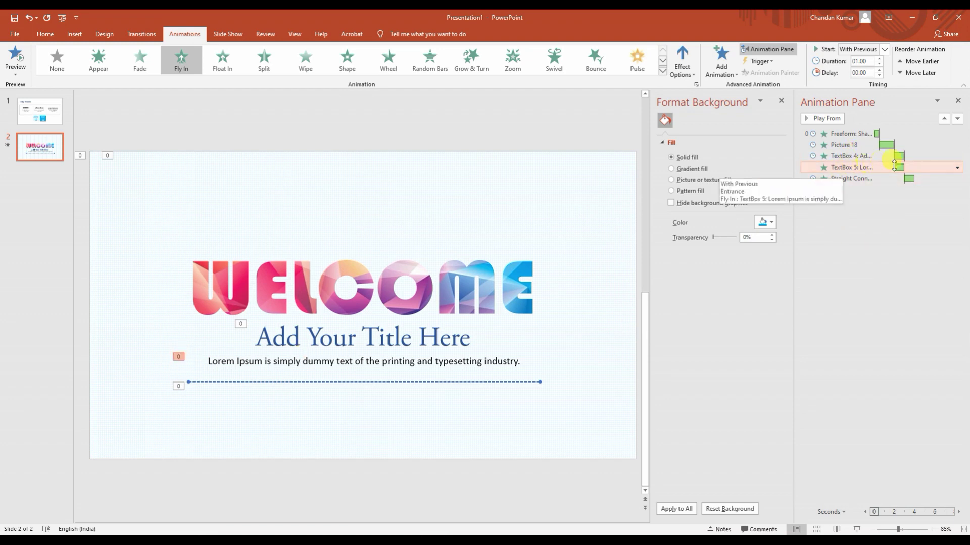
pyautogui.rightClick(926, 167)
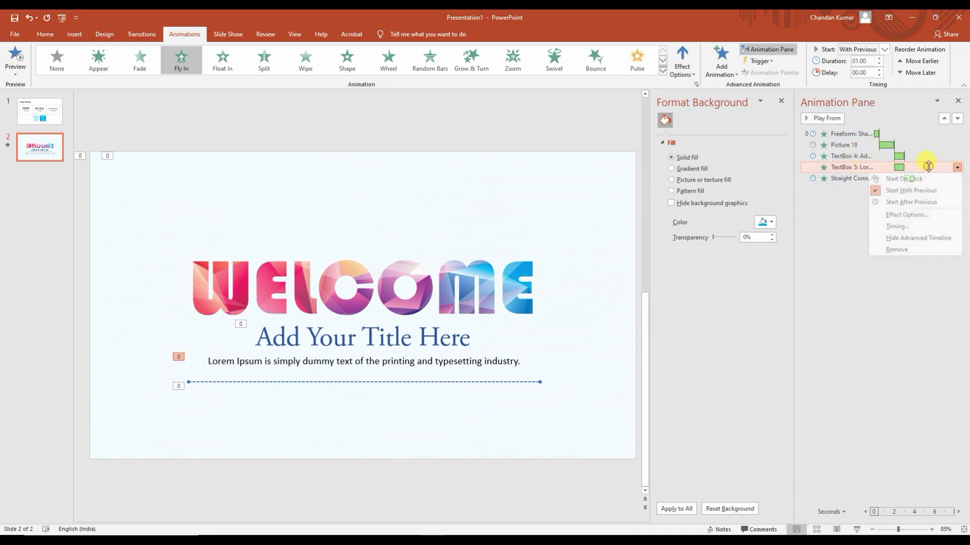
pyautogui.click(907, 215)
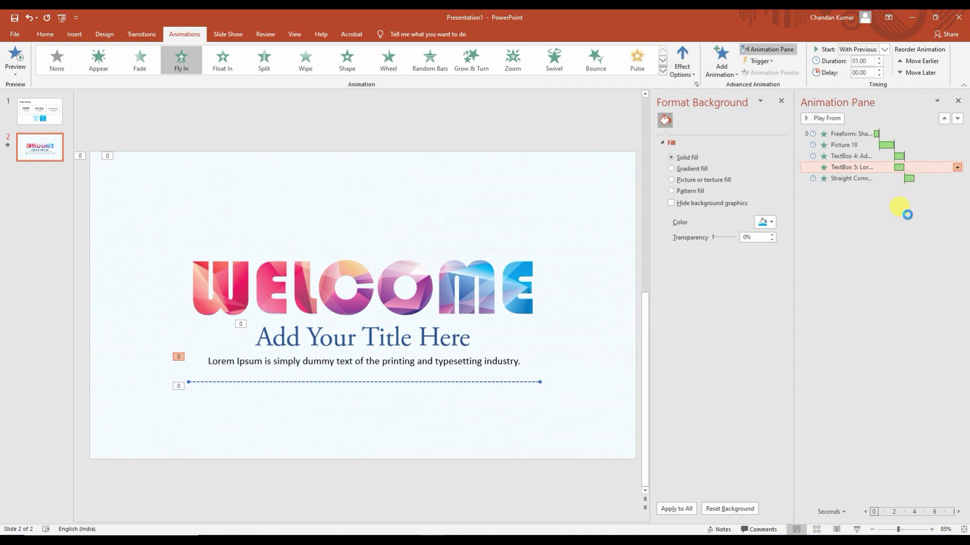
pyautogui.moveTo(479, 191); pyautogui.dragTo(645, 168)
pyautogui.moveTo(624, 232); pyautogui.dragTo(655, 235)
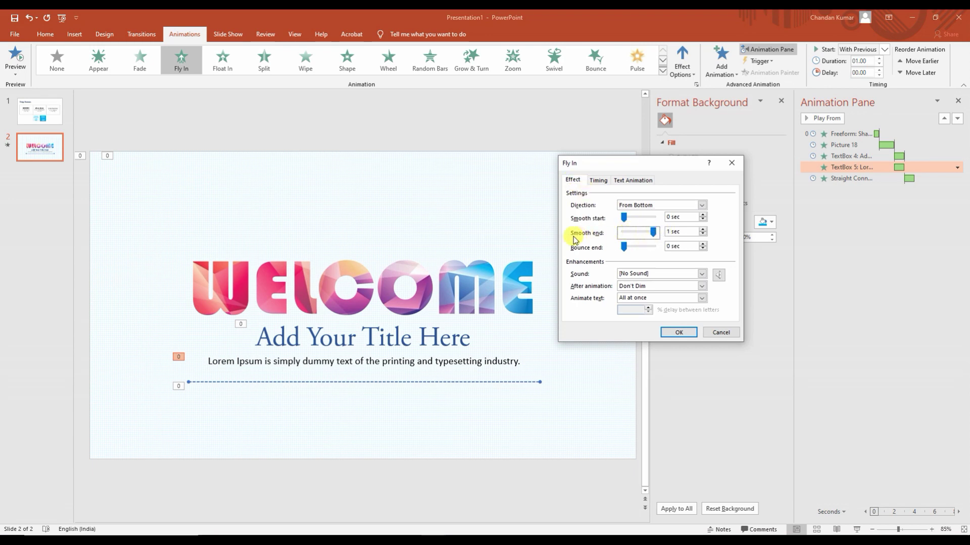
pyautogui.click(686, 333)
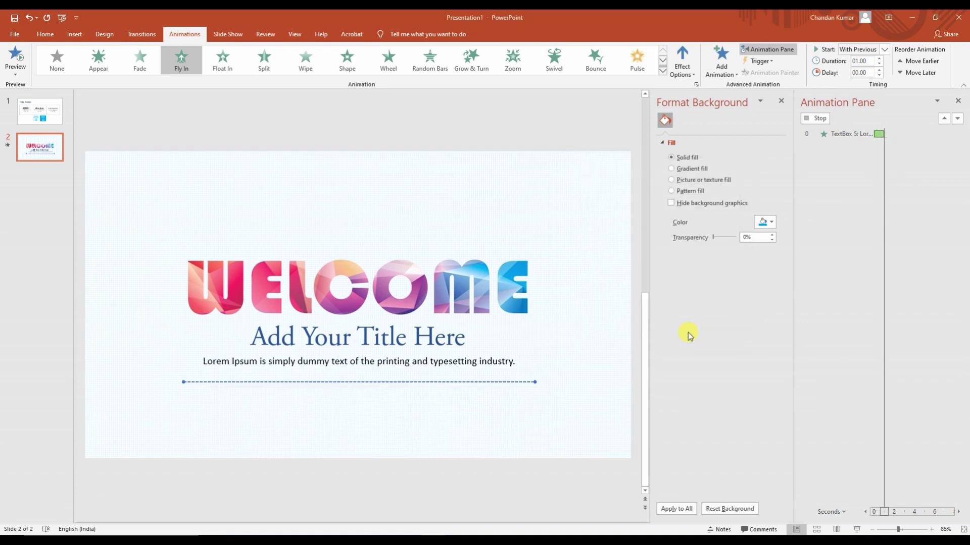